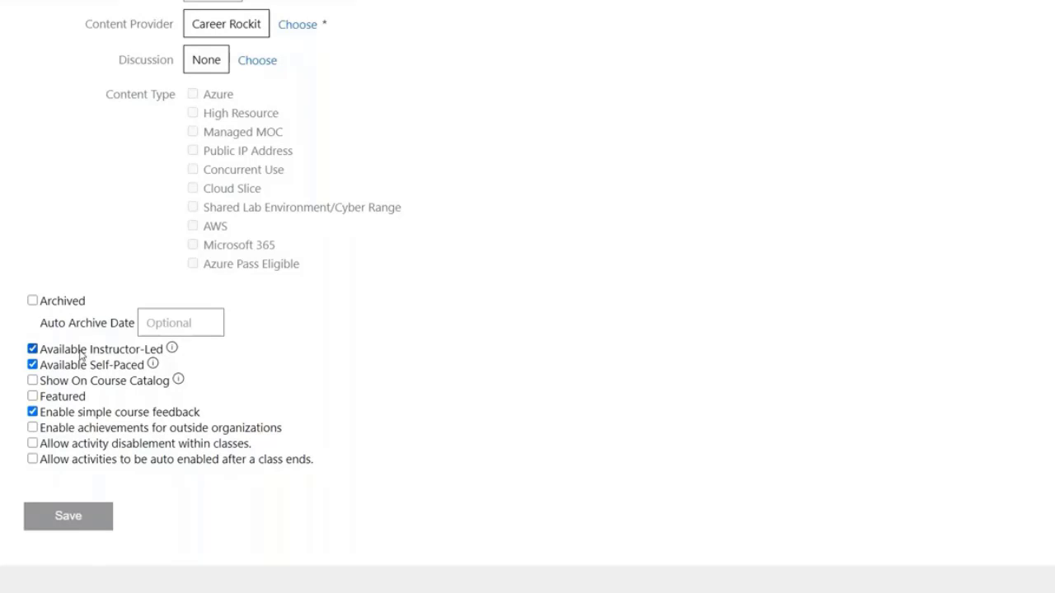
# - Turn off Available Instructor-Led and Available Self-Paced for the new course Creating a Course and save it
pyautogui.click(82, 354)
pyautogui.click(83, 367)
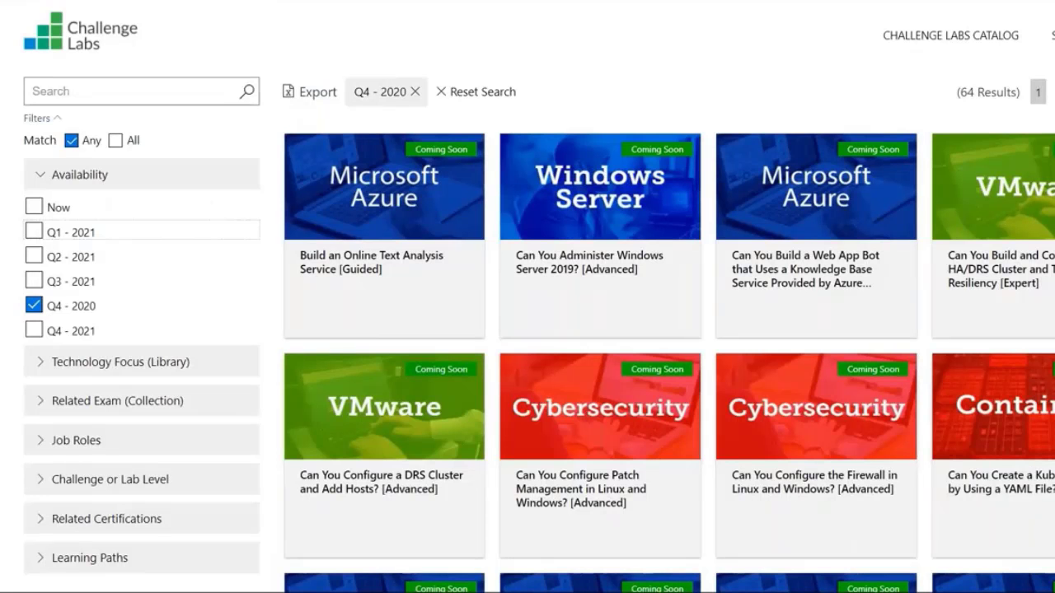
pyautogui.moveTo(441, 198)
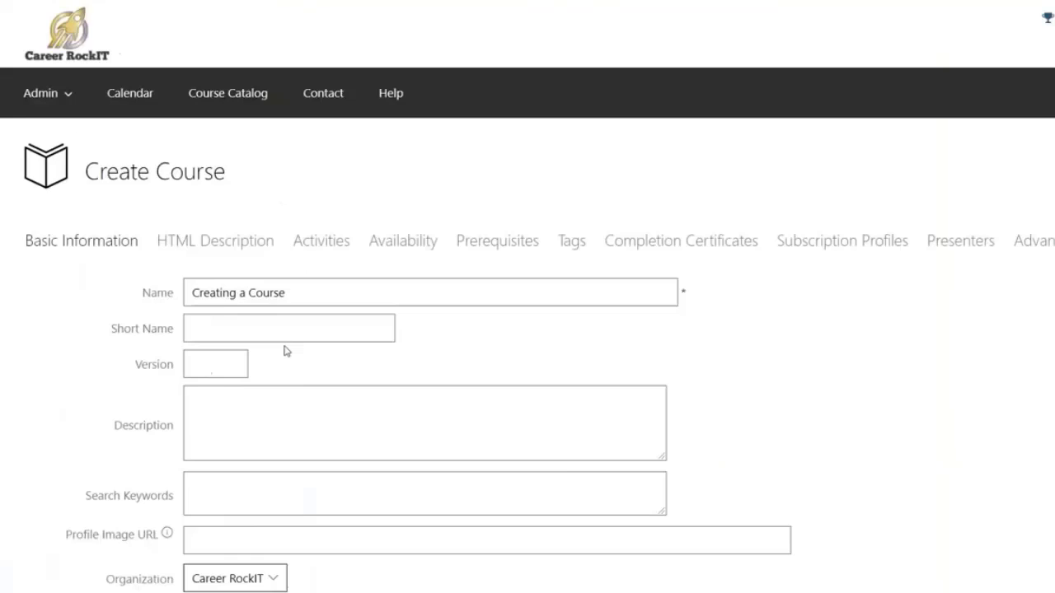
pyautogui.scroll(-2, 102, 433)
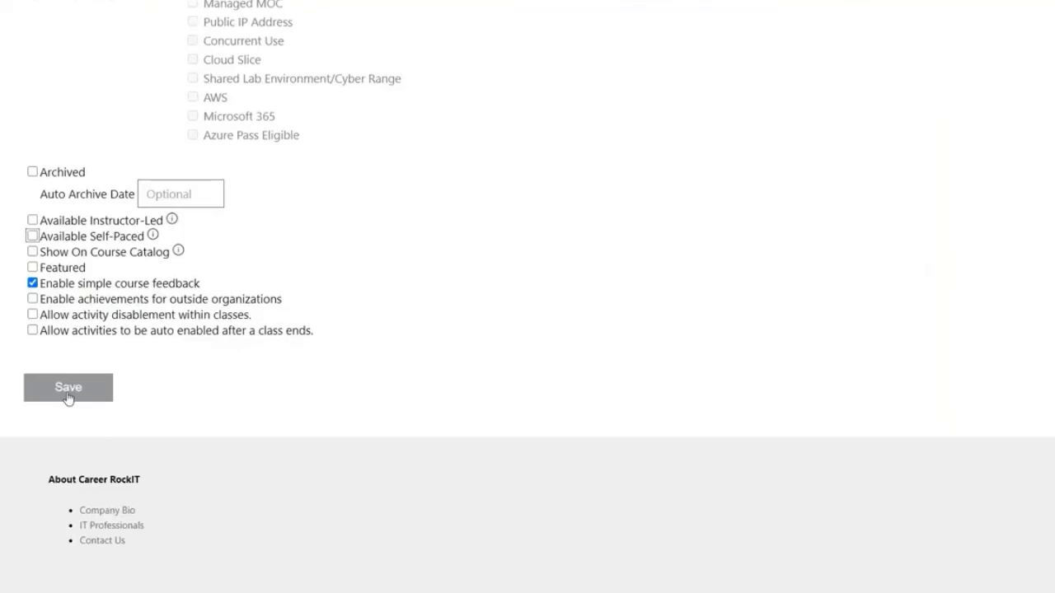
pyautogui.click(68, 397)
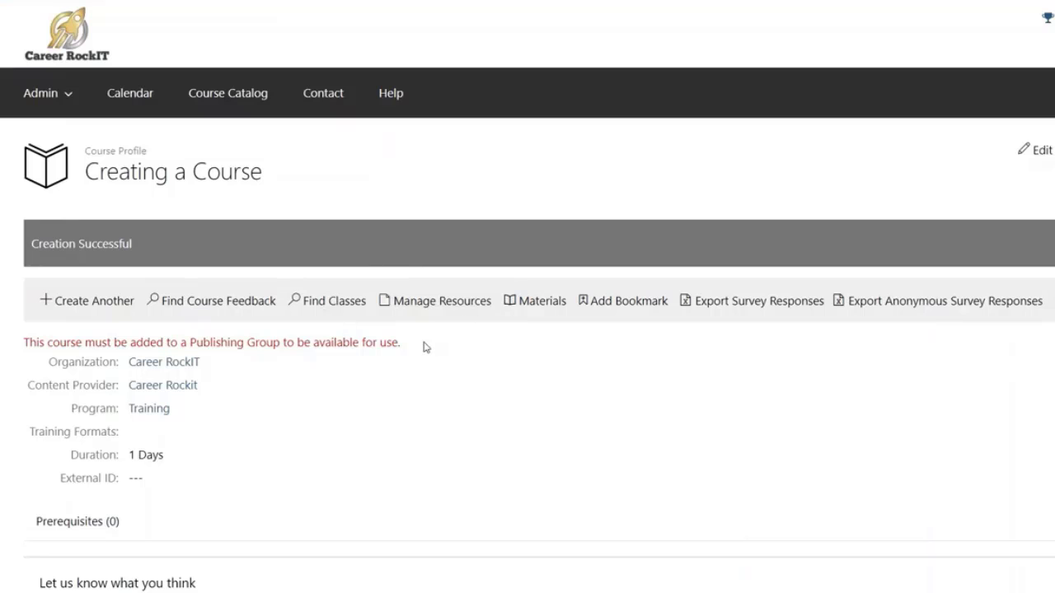
pyautogui.moveTo(415, 349); pyautogui.dragTo(14, 337)
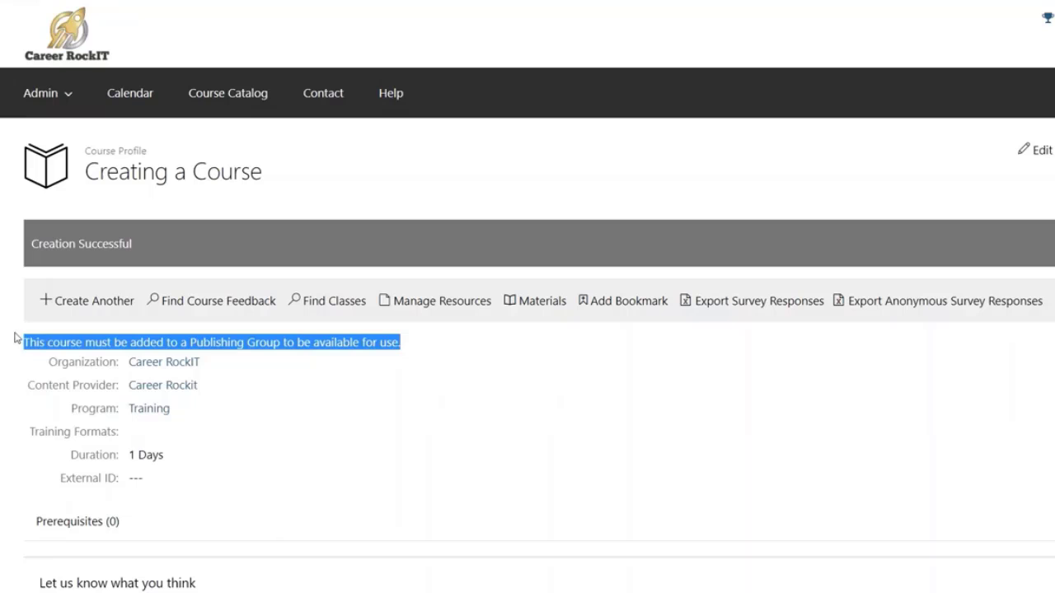
pyautogui.click(442, 350)
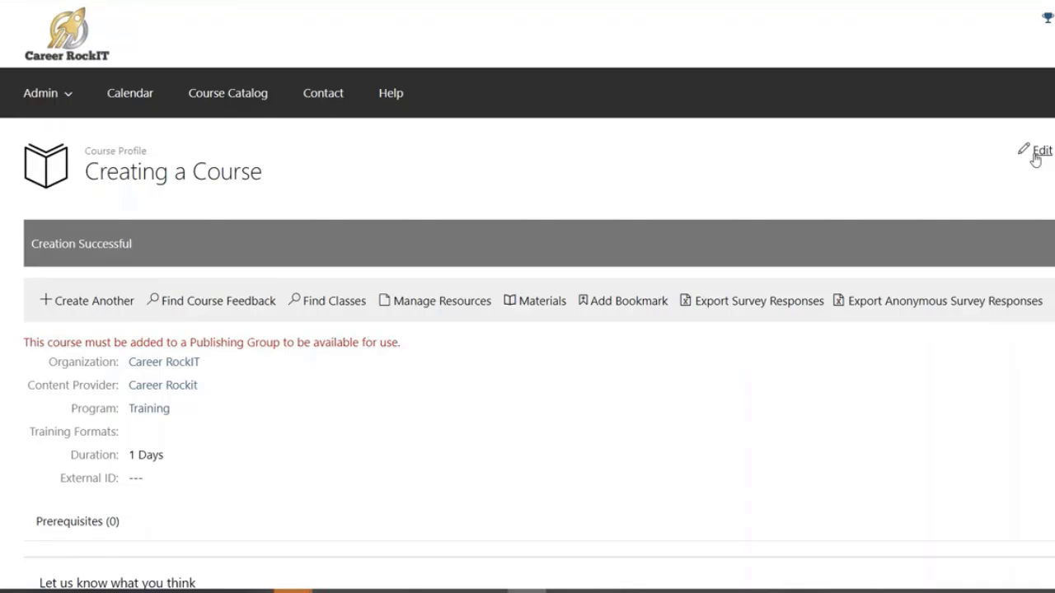
# - Make the Creating a Course course available to the Career RockIT (Internal) publishing group and save the update
pyautogui.click(1035, 157)
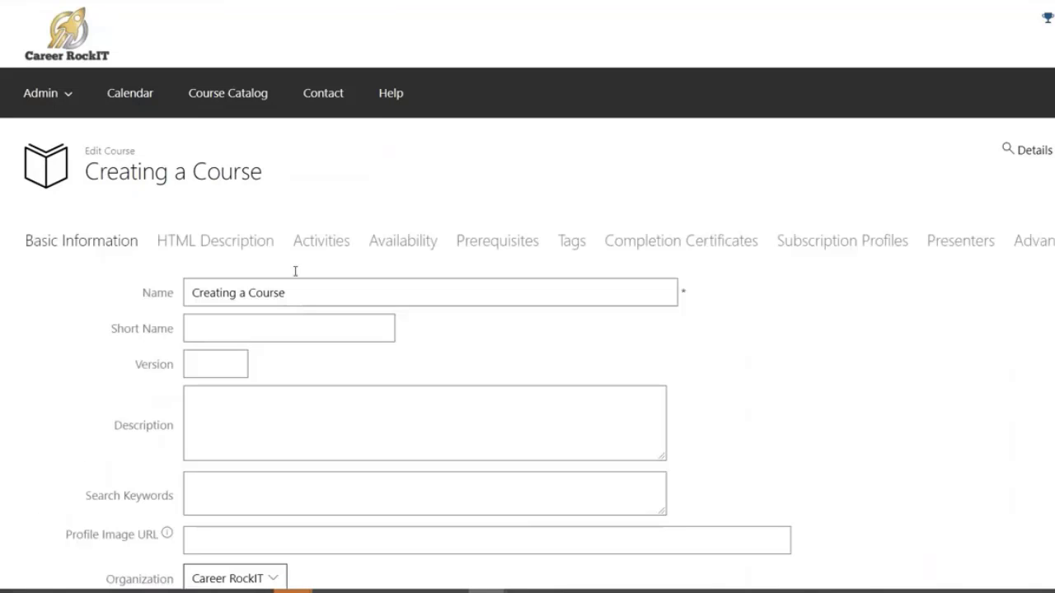
pyautogui.click(324, 254)
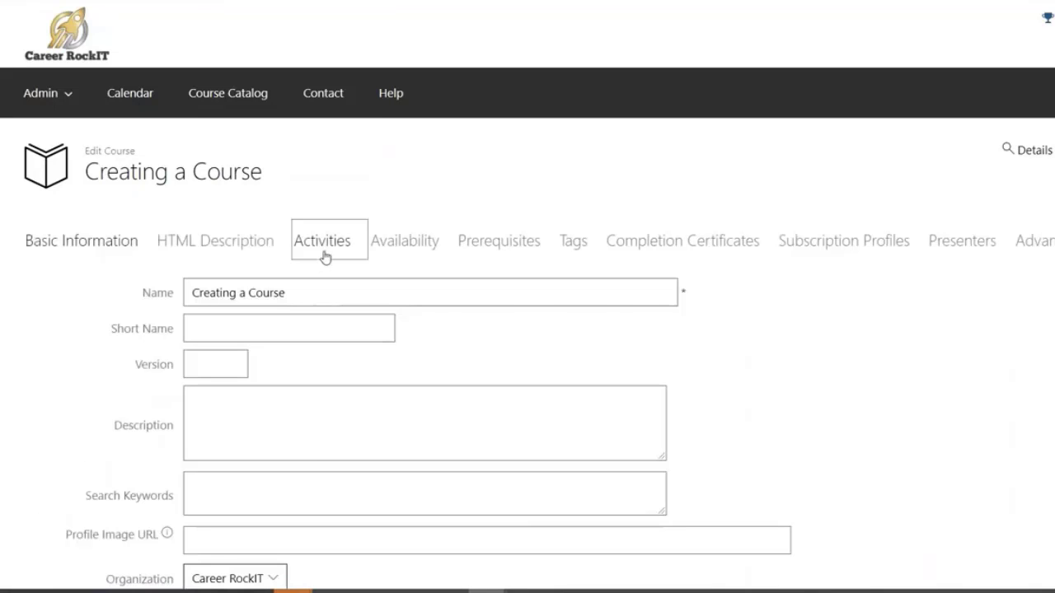
pyautogui.click(378, 248)
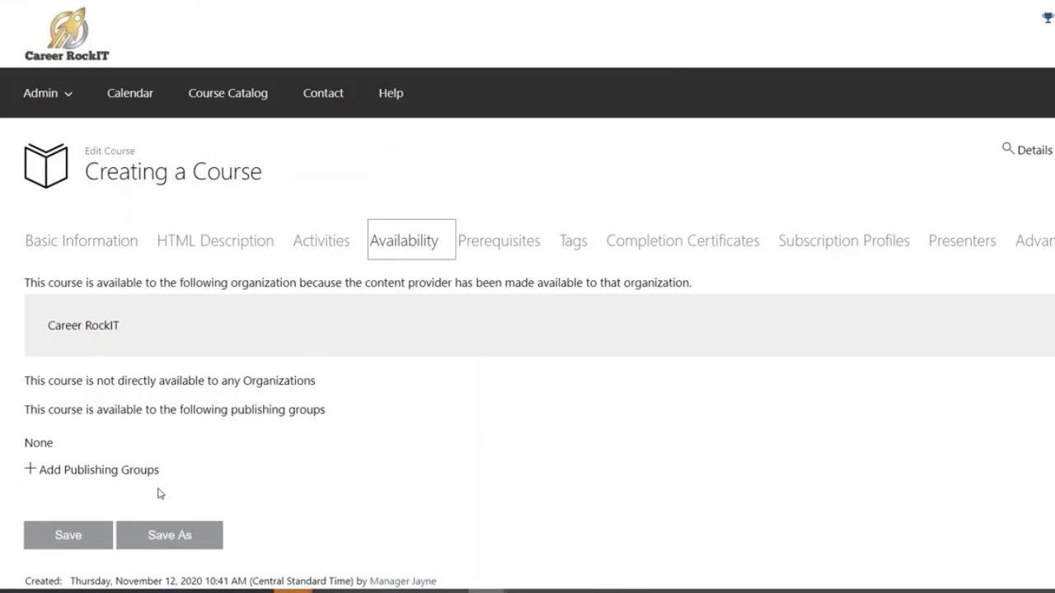
pyautogui.moveTo(175, 478); pyautogui.dragTo(33, 492)
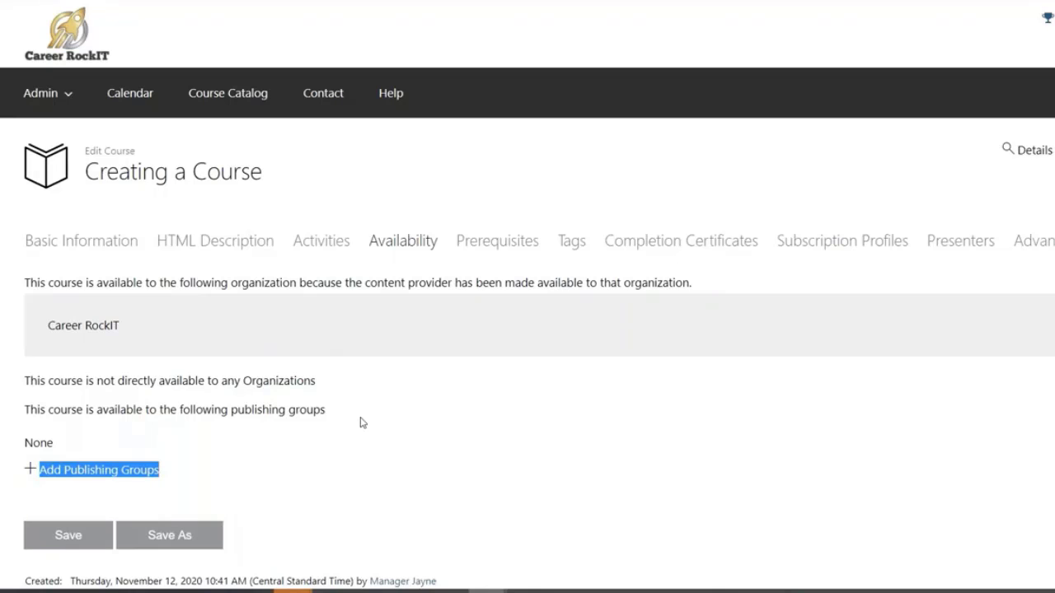
pyautogui.click(72, 469)
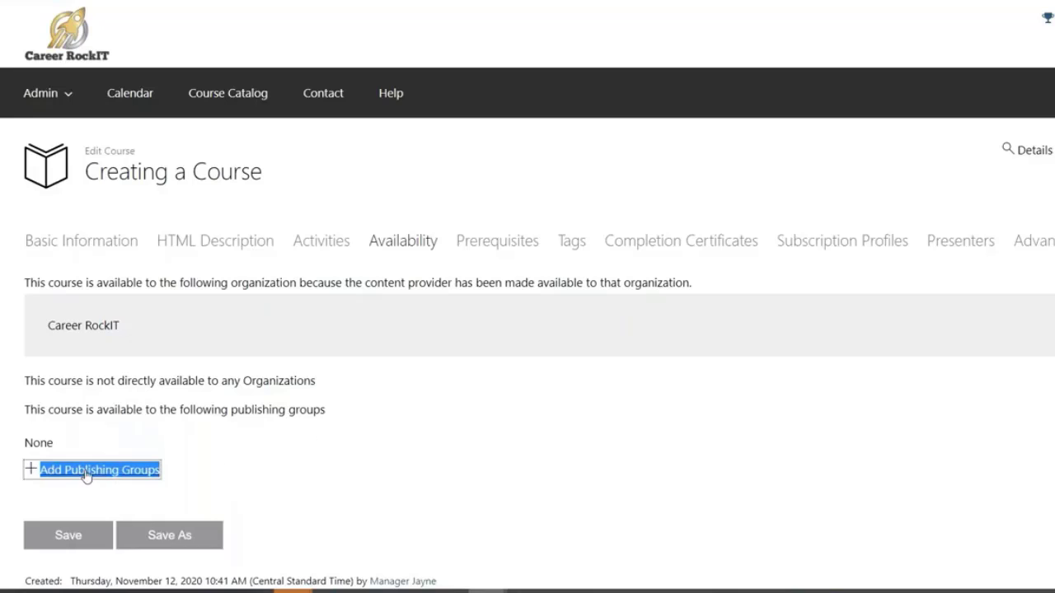
pyautogui.click(191, 198)
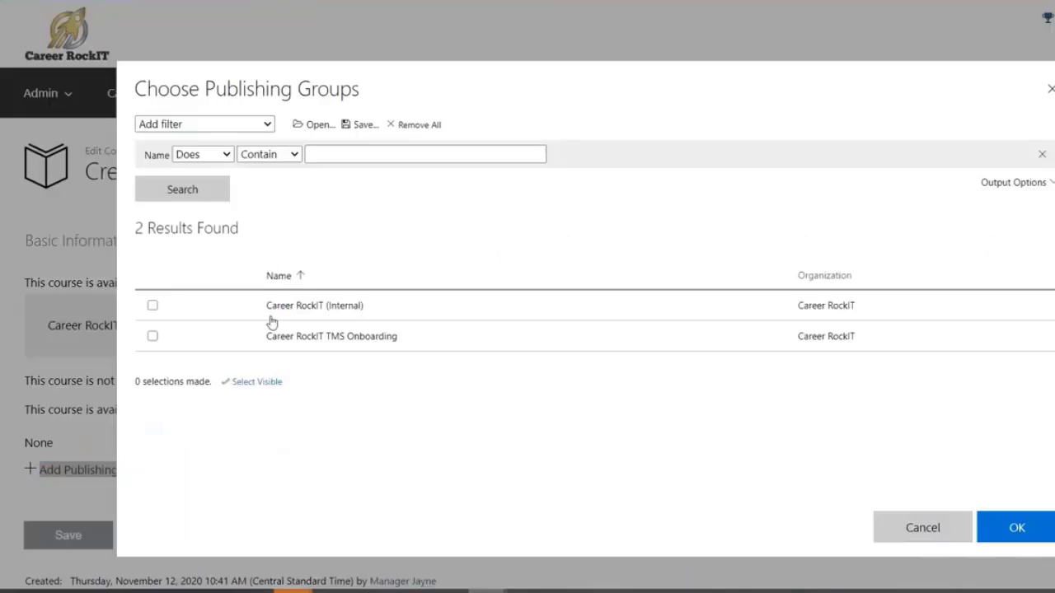
pyautogui.click(289, 309)
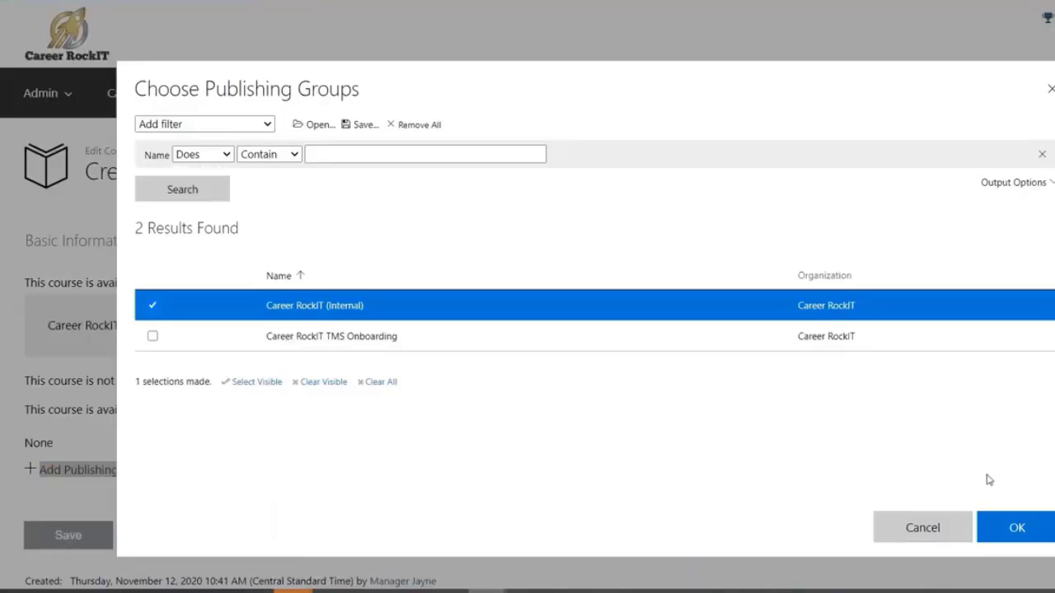
pyautogui.click(1012, 532)
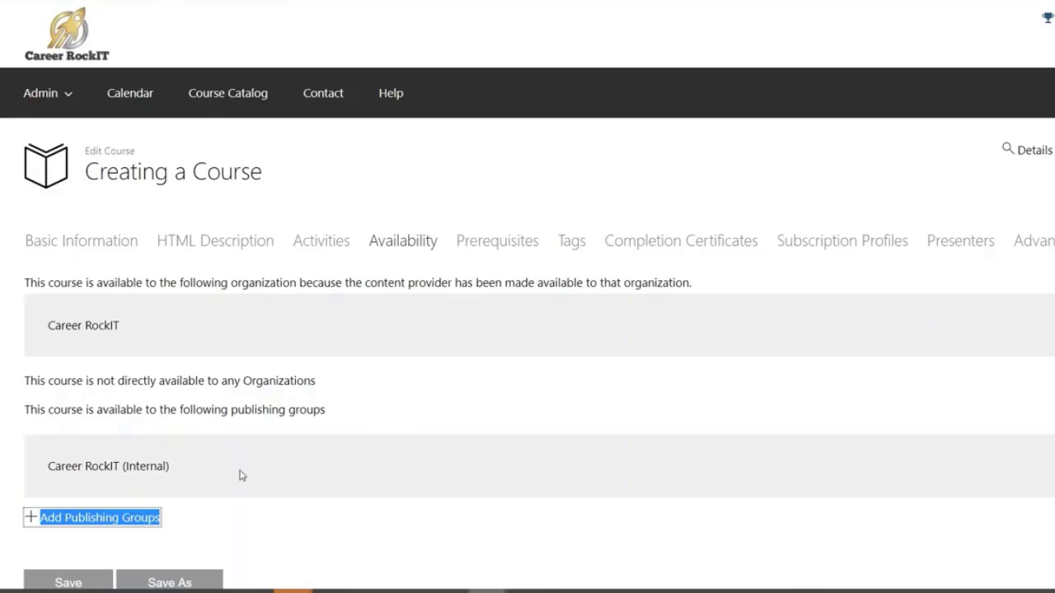
pyautogui.scroll(-1, 231, 475)
pyautogui.click(71, 517)
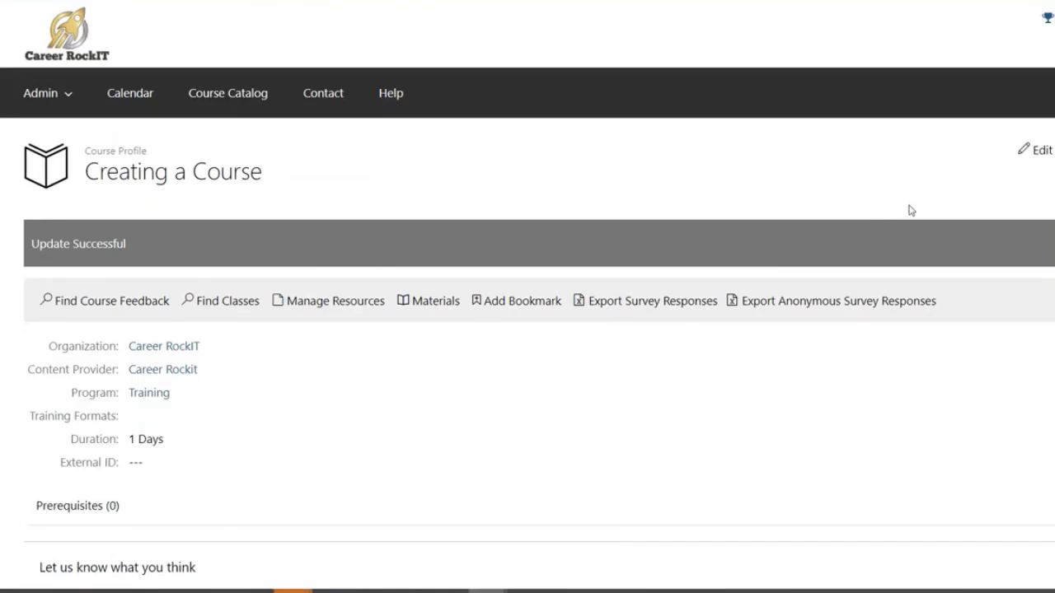
# - Enable Available Instructor-Led and Available Self-Paced for the Creating a Course course and save it
pyautogui.click(1040, 150)
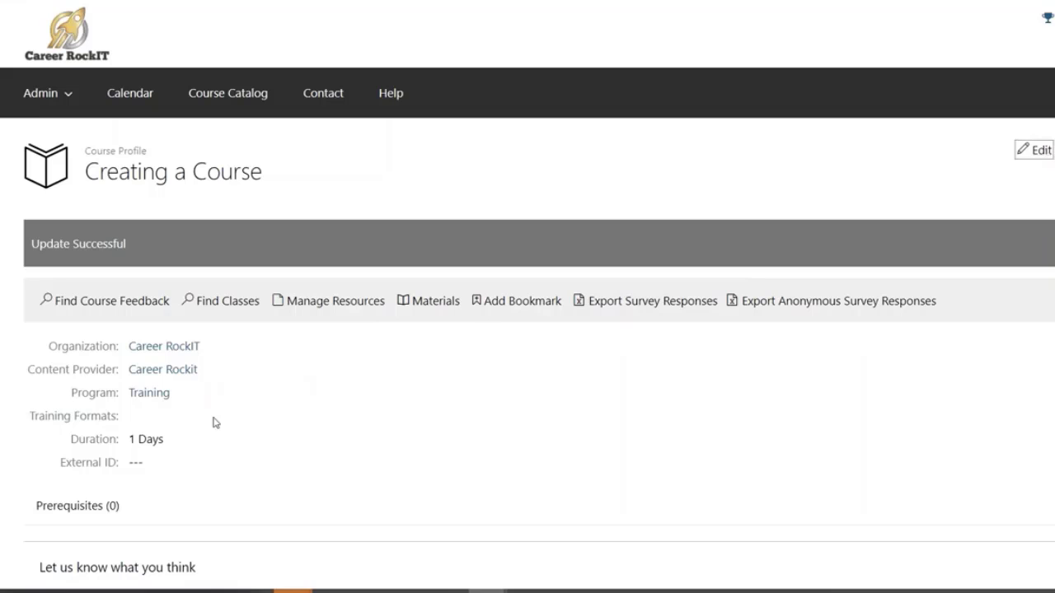
pyautogui.scroll(-5, 94, 458)
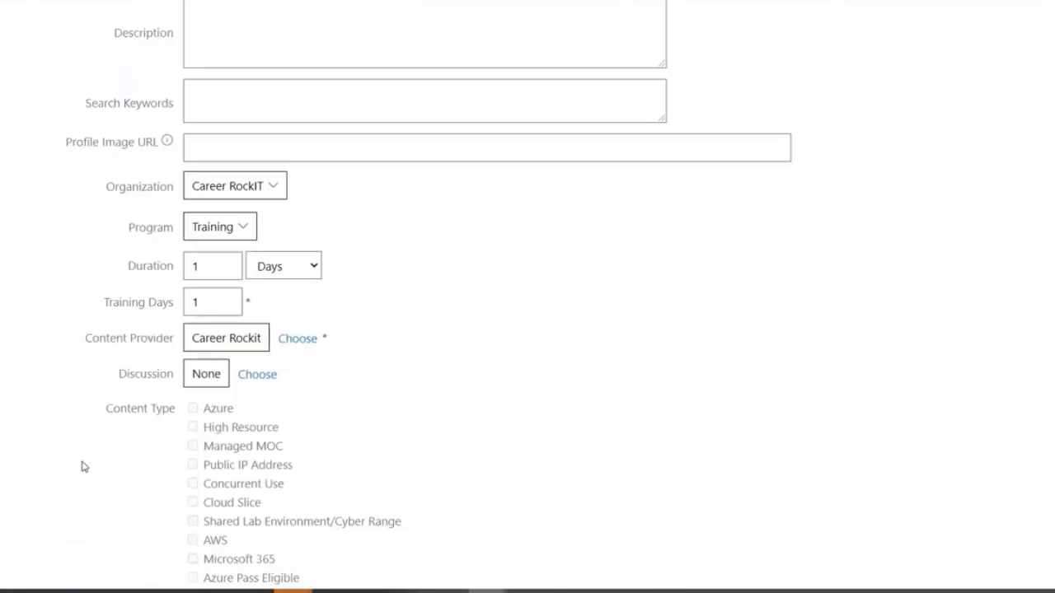
pyautogui.scroll(-5, 82, 467)
pyautogui.click(78, 273)
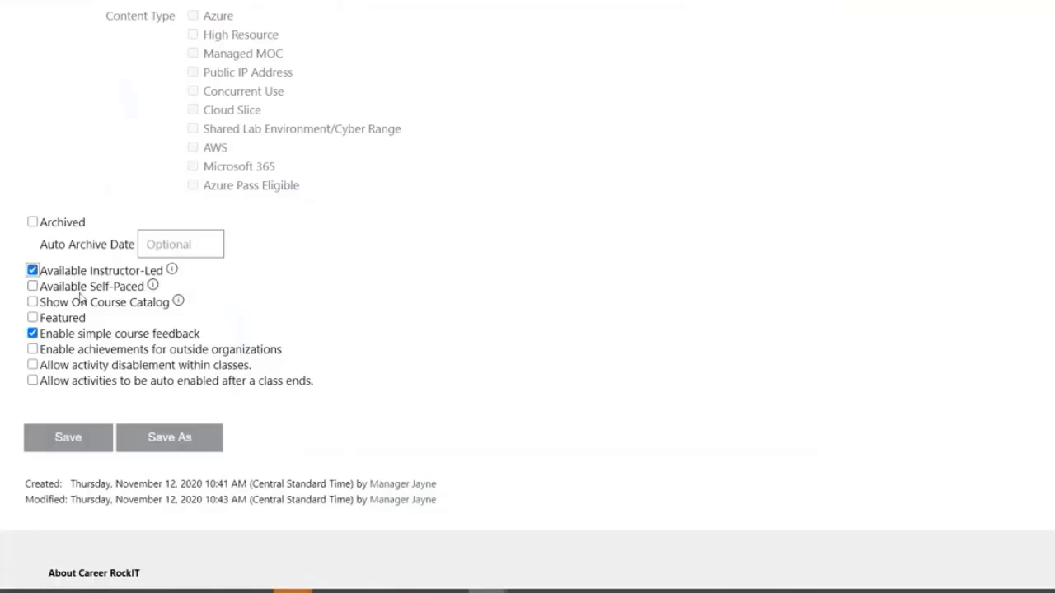
pyautogui.click(80, 288)
pyautogui.click(70, 437)
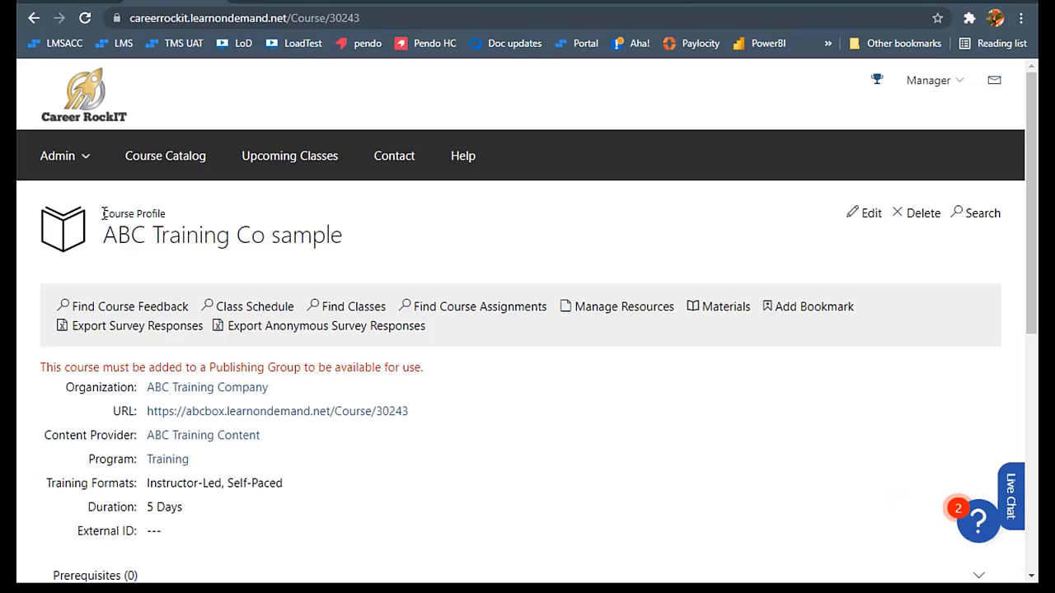
# - Search the course chooser for the title ABC Training Co sample and try to assign that course to the new class
pyautogui.moveTo(141, 224); pyautogui.dragTo(133, 226)
pyautogui.rightClick(134, 225)
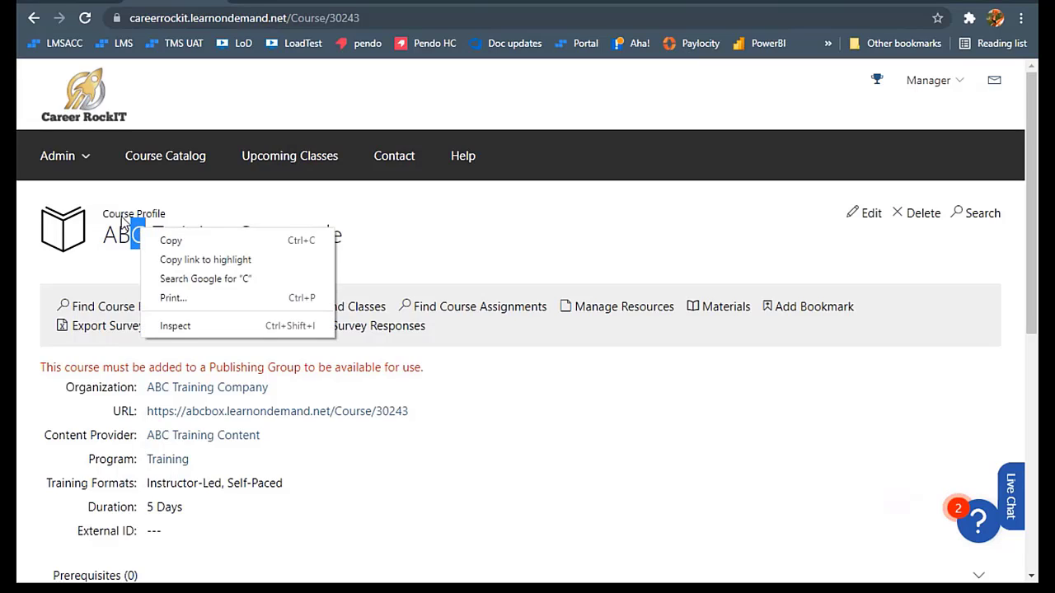
pyautogui.click(120, 215)
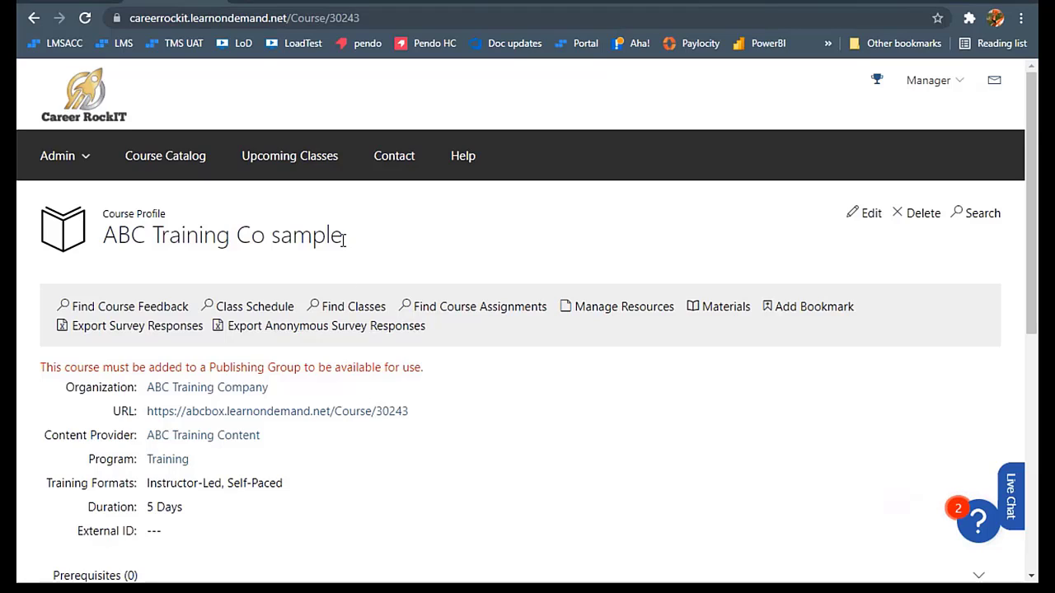
pyautogui.moveTo(344, 241); pyautogui.dragTo(106, 247)
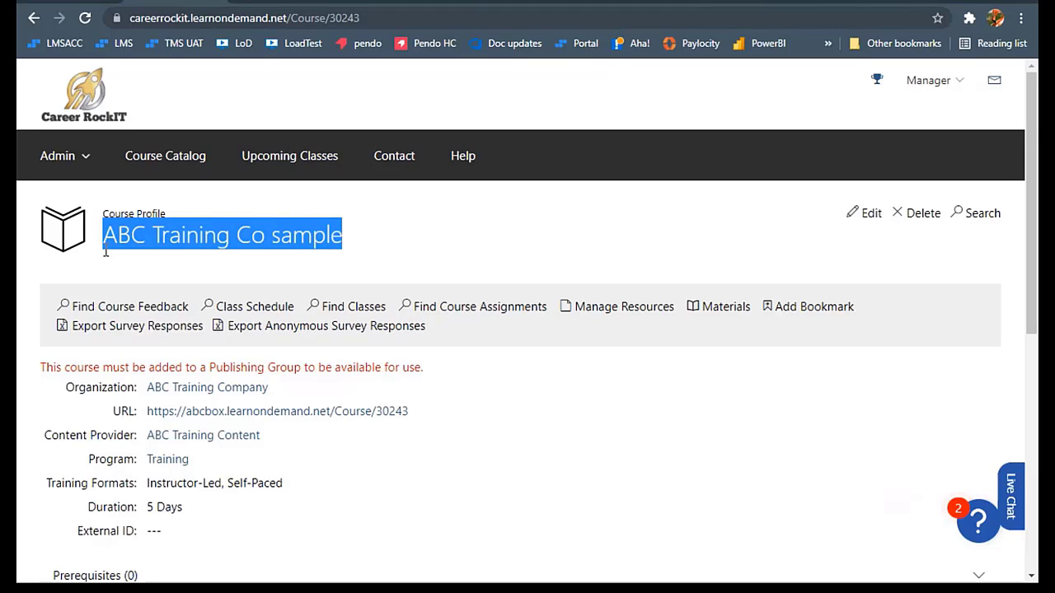
pyautogui.click(255, 5)
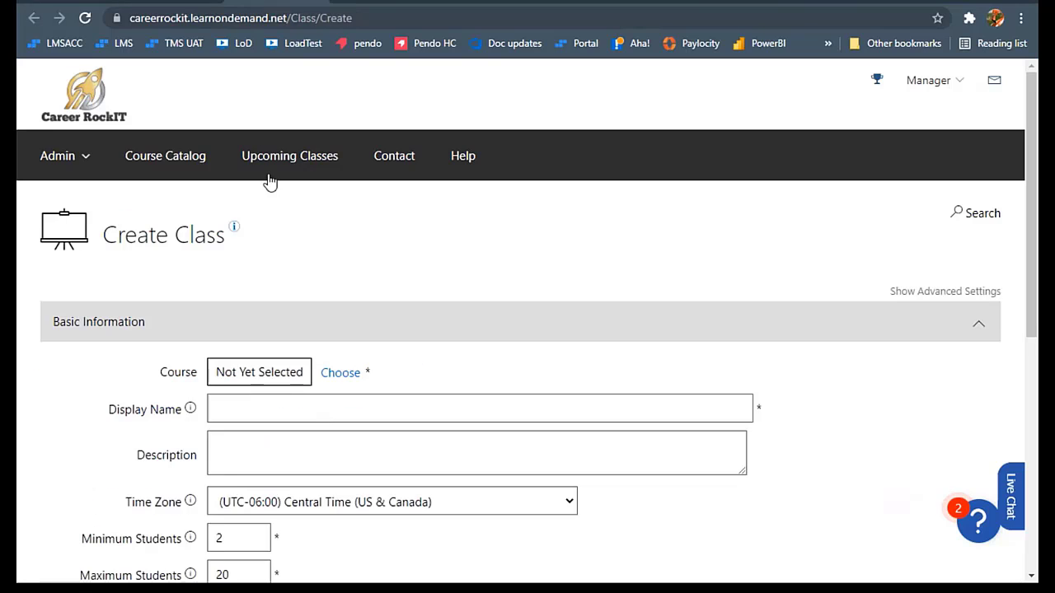
pyautogui.click(338, 378)
pyautogui.click(220, 388)
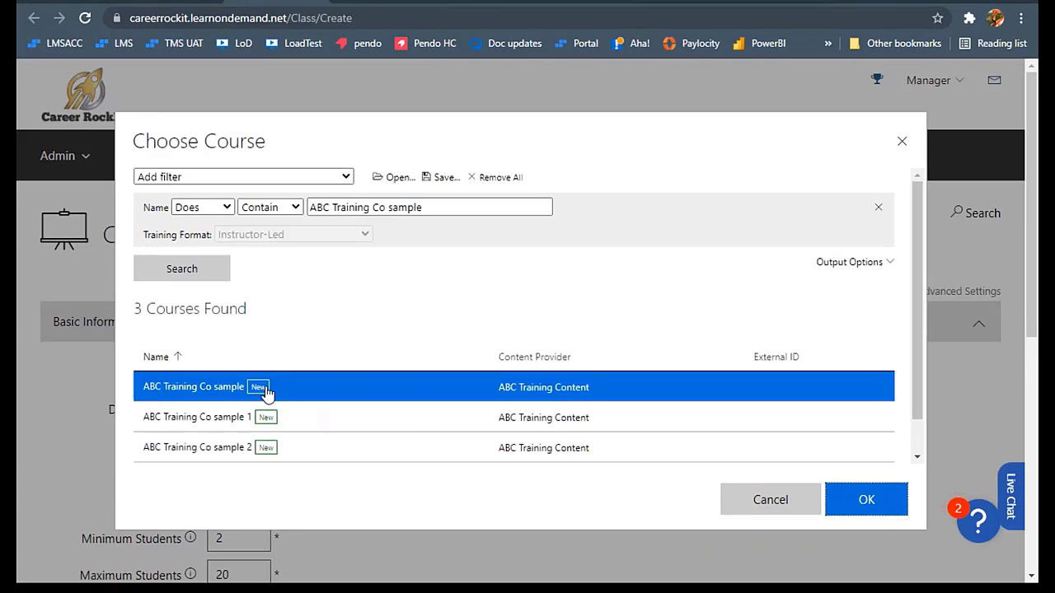
pyautogui.click(837, 499)
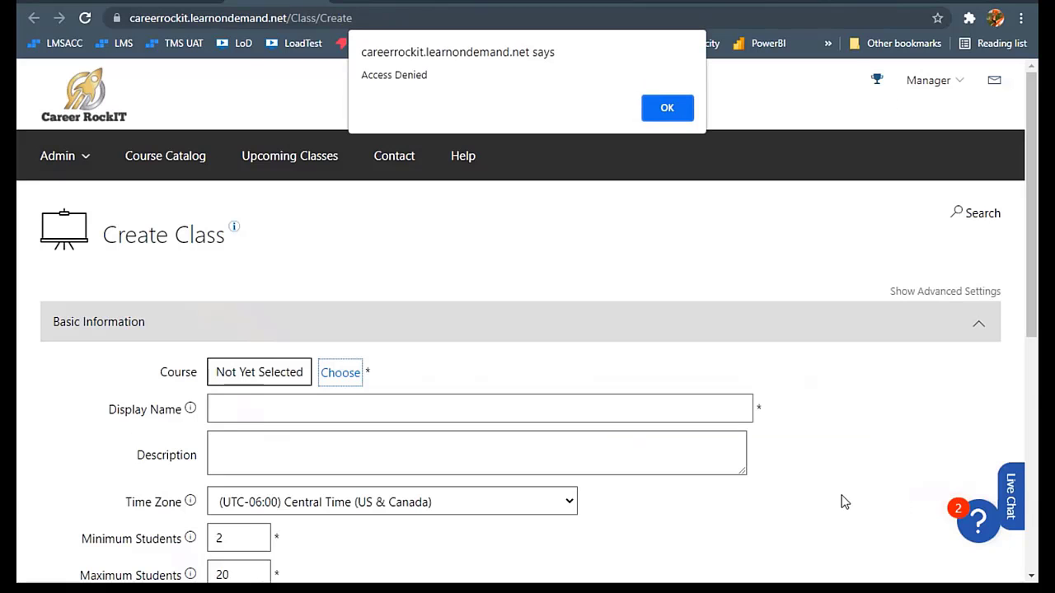
pyautogui.moveTo(430, 76); pyautogui.dragTo(363, 76)
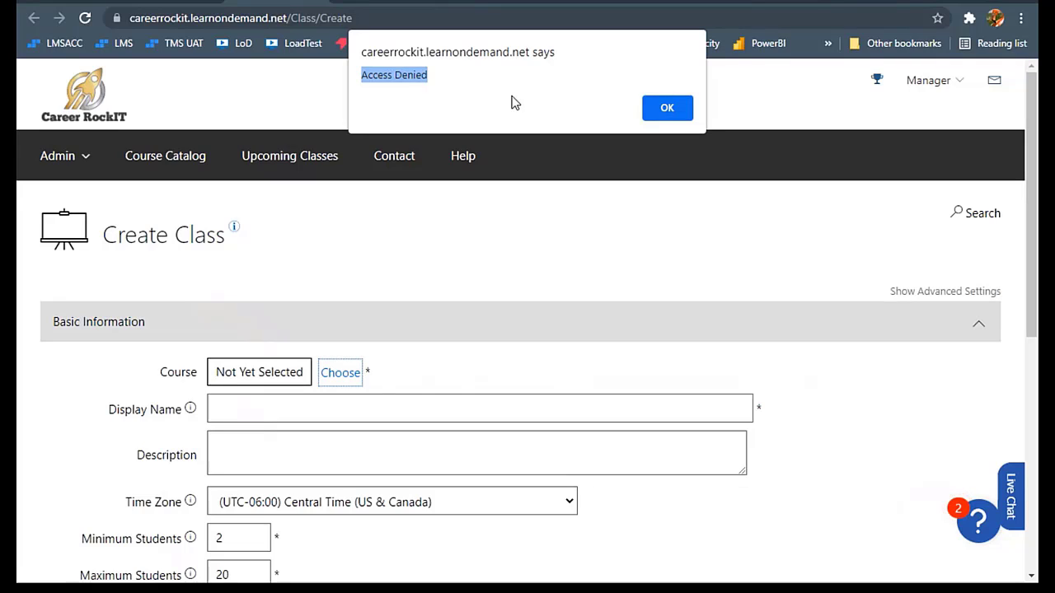
pyautogui.click(668, 108)
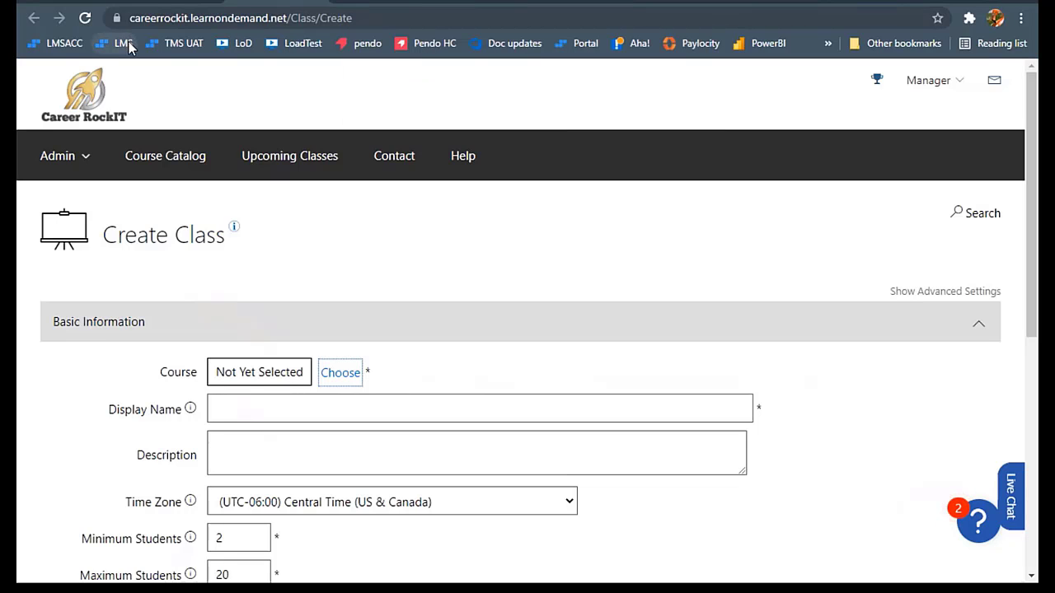
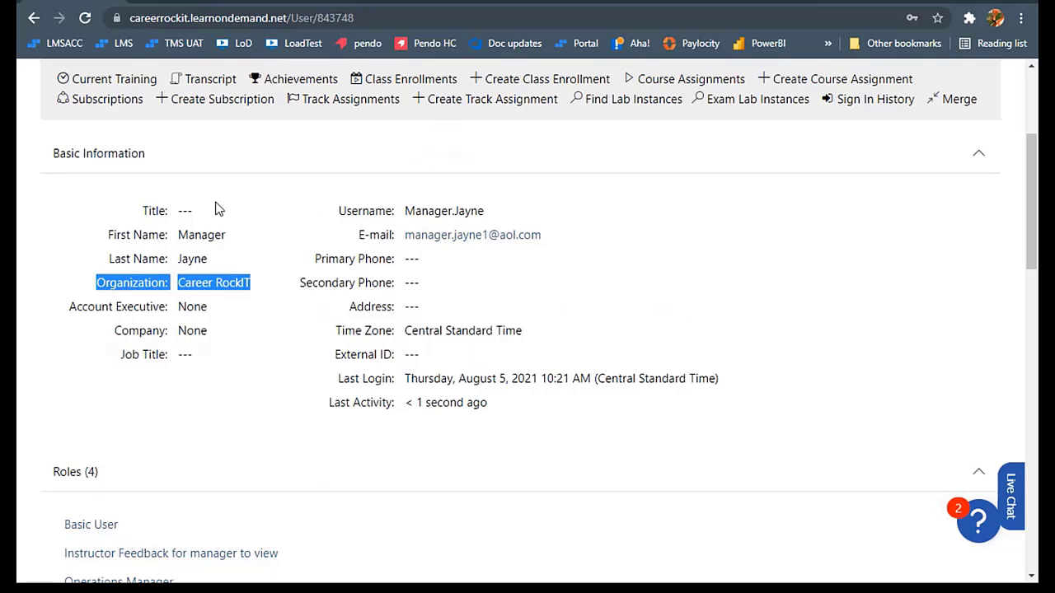
# - Search the course chooser for abc and try to assign ABC Child 1 course to the new class
pyautogui.scroll(1, 219, 210)
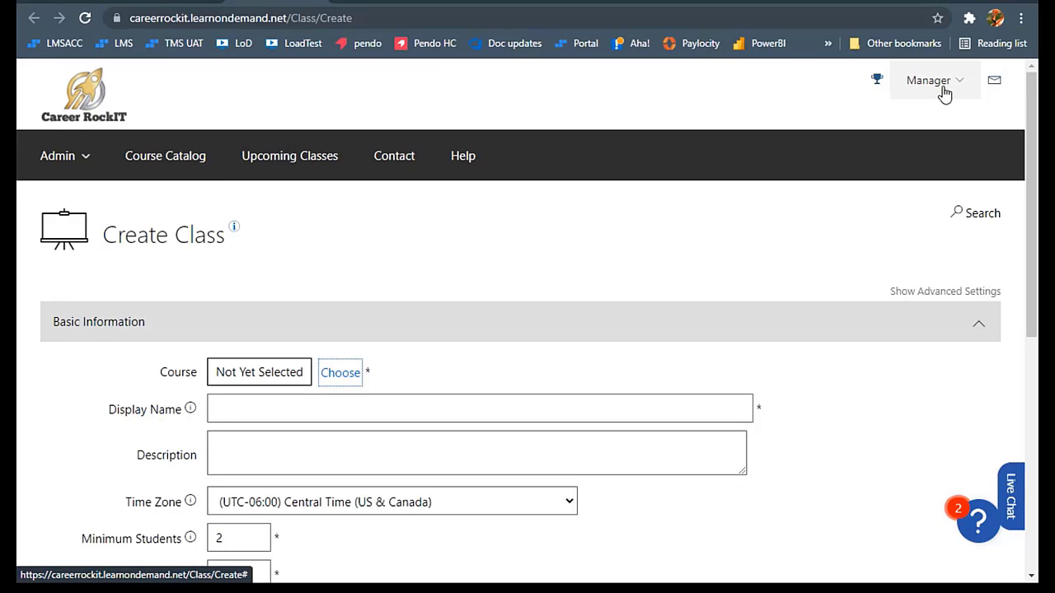
pyautogui.scroll(-2, 421, 309)
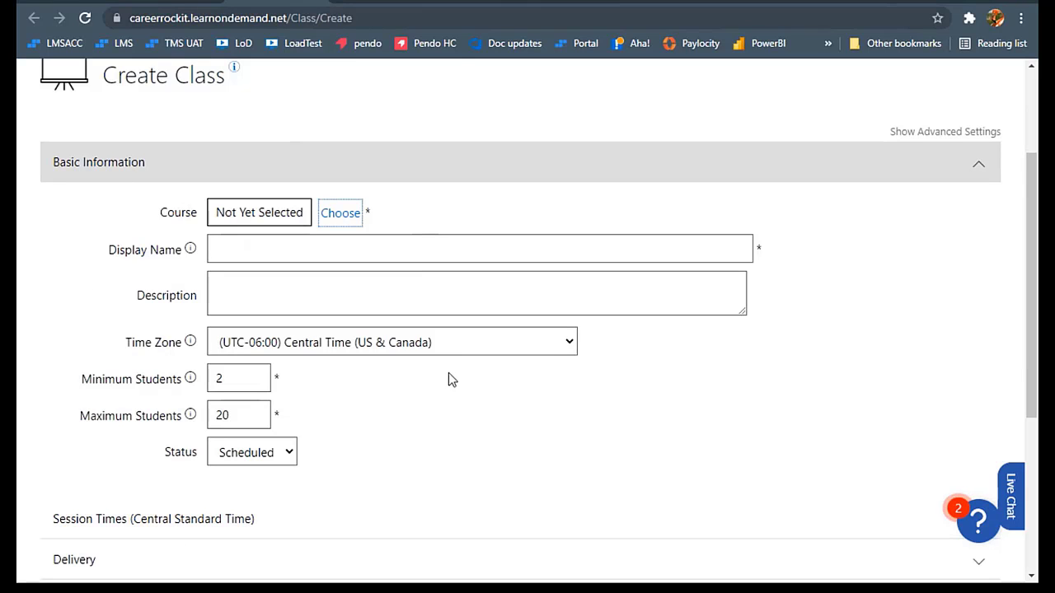
pyautogui.click(335, 223)
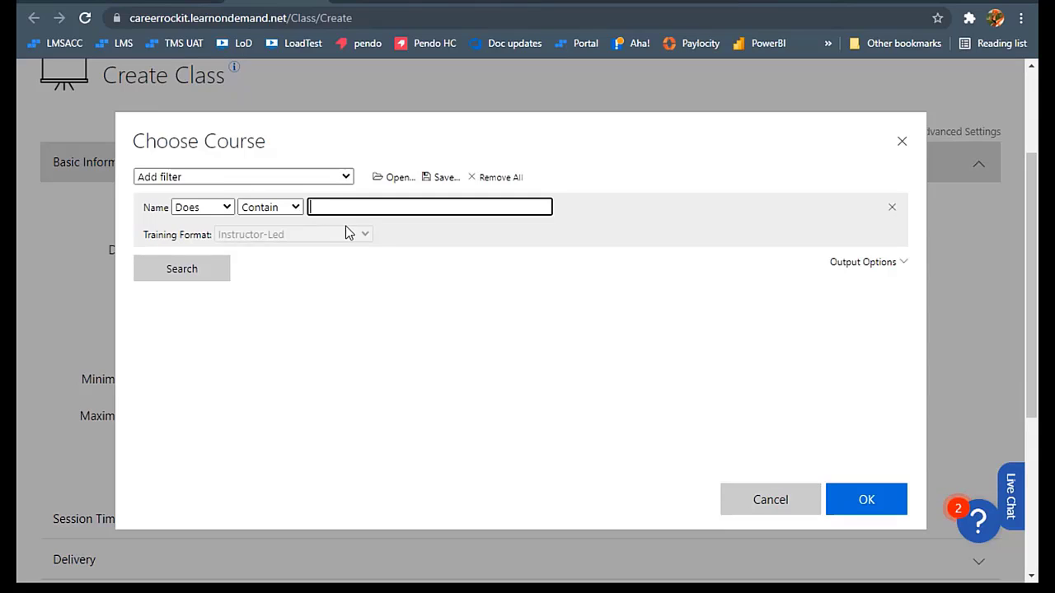
pyautogui.press('Return')
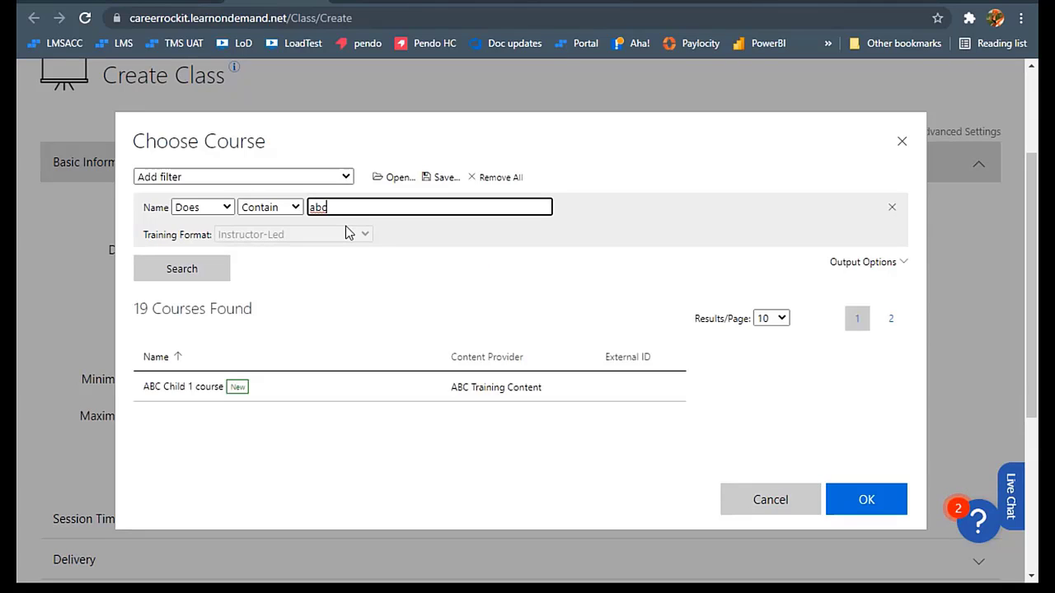
pyautogui.click(365, 394)
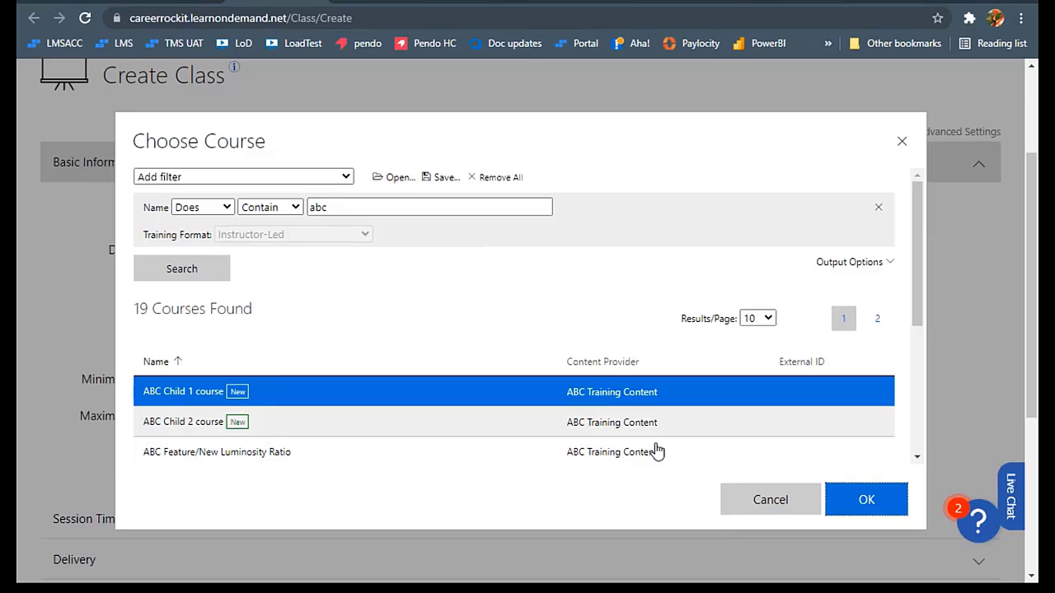
pyautogui.click(842, 505)
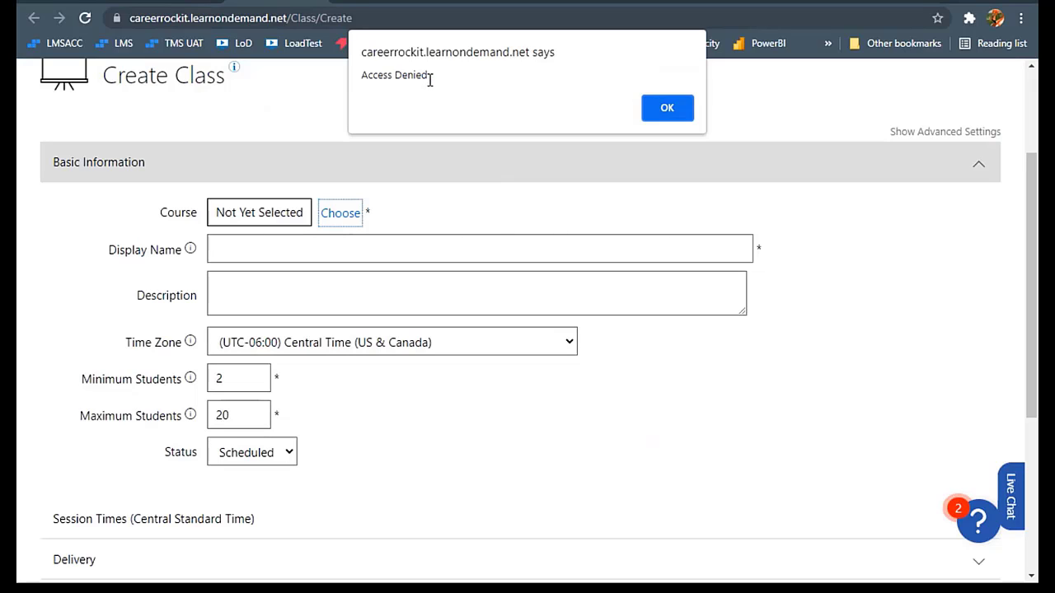
pyautogui.click(668, 107)
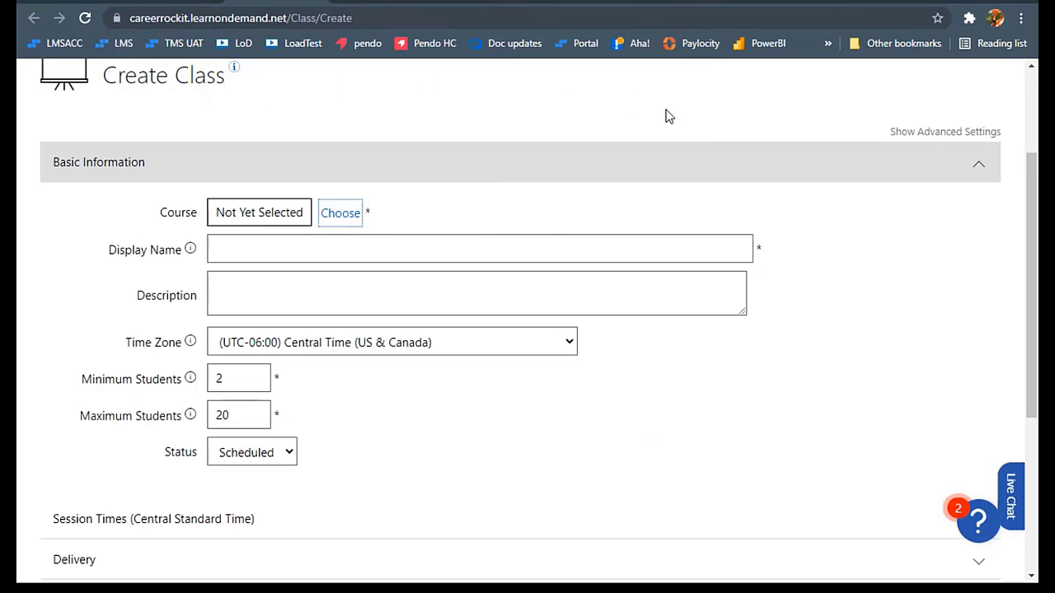
# - Reveal the new class's advanced settings and set its organization to ABC 1 Child under ABC Training Company
pyautogui.click(901, 134)
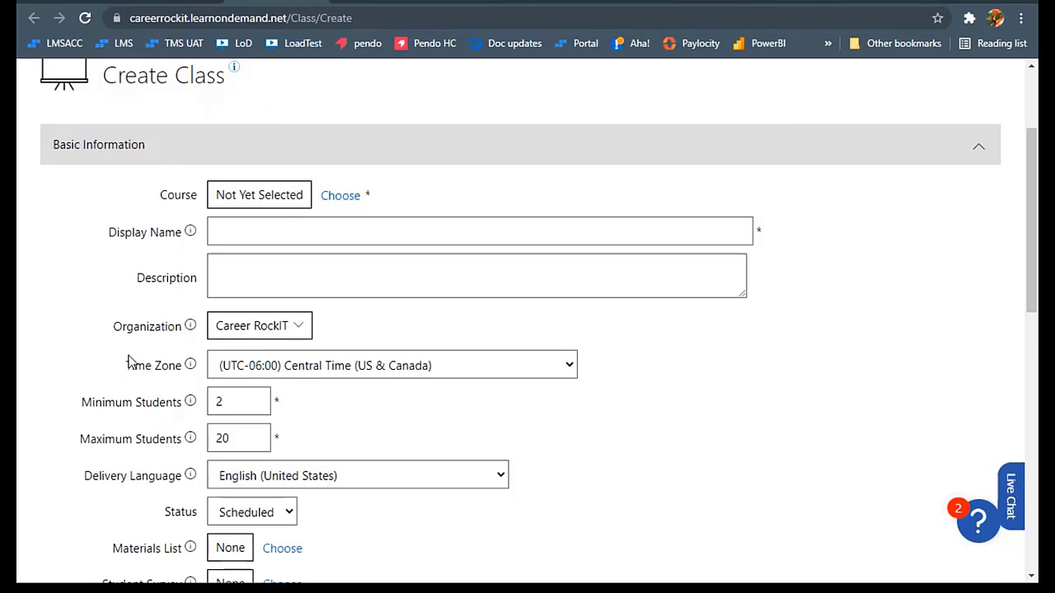
pyautogui.moveTo(112, 329); pyautogui.dragTo(175, 336)
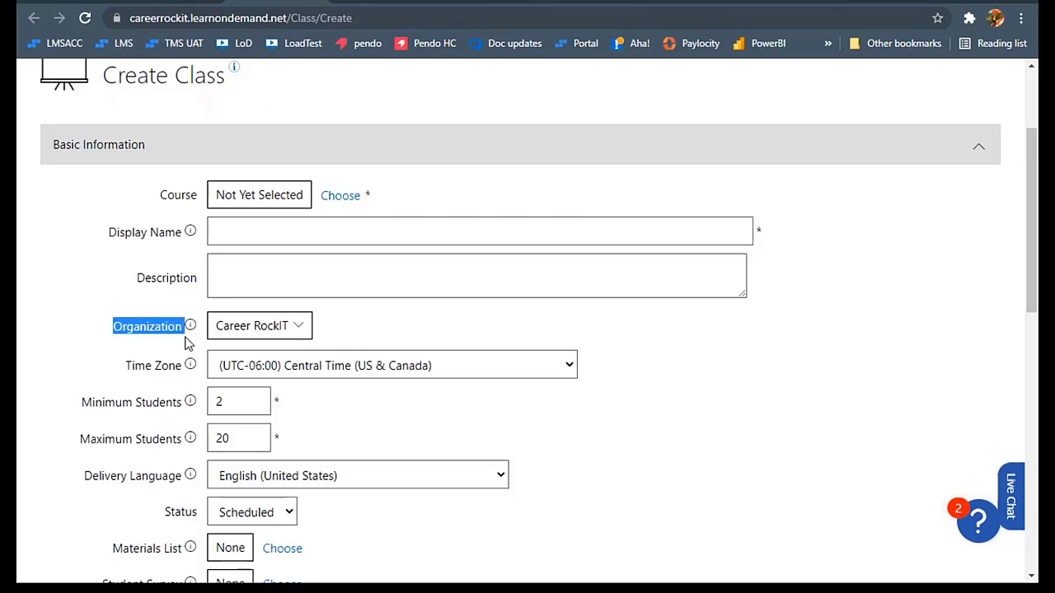
pyautogui.click(301, 333)
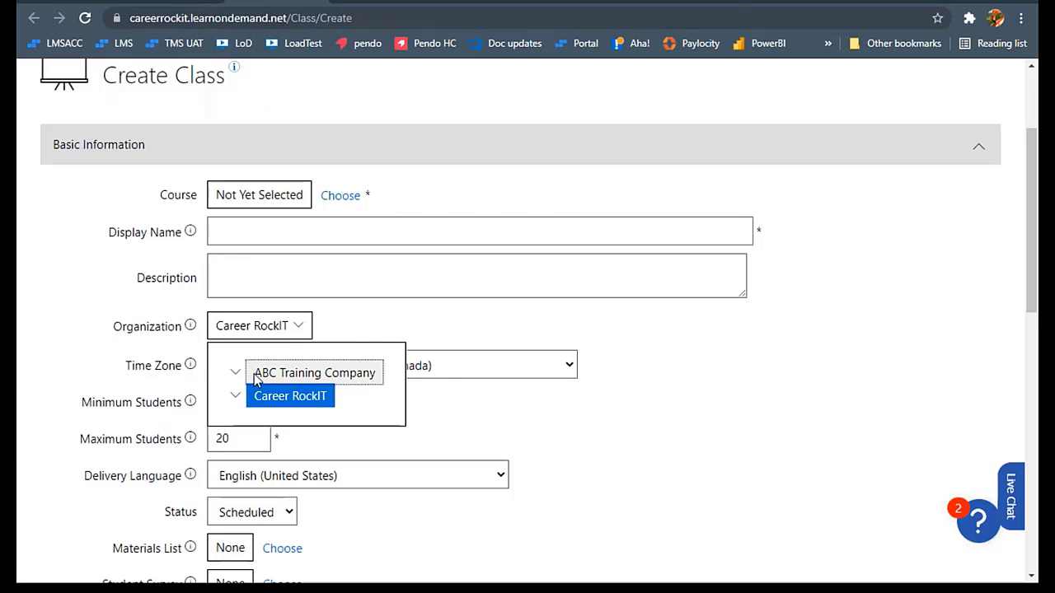
pyautogui.click(259, 376)
pyautogui.click(372, 334)
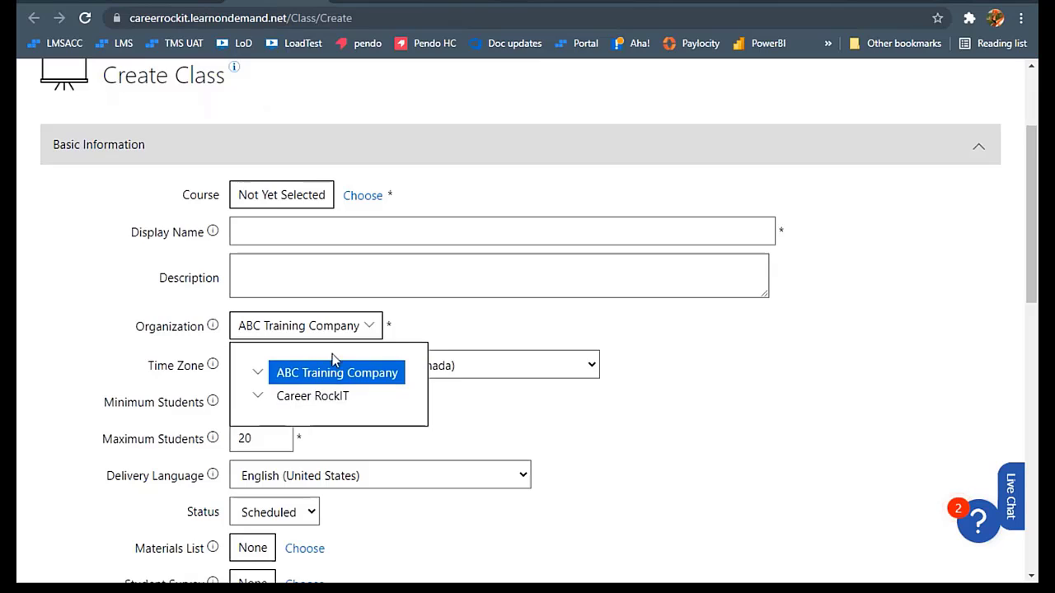
pyautogui.click(258, 373)
pyautogui.click(331, 397)
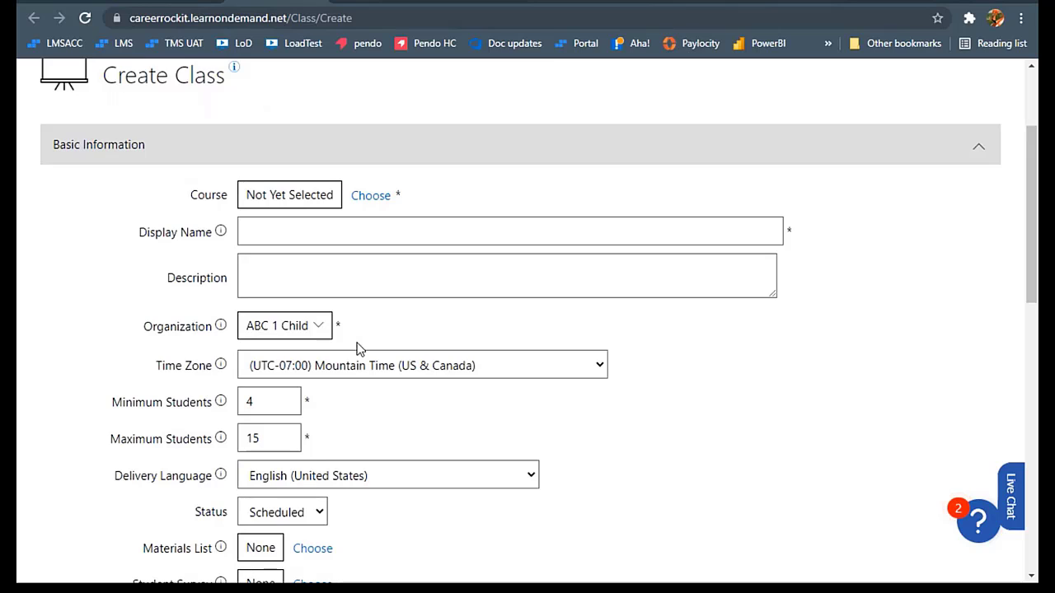
# - Search the course chooser for abc and assign ABC Child 1 course to the ABC 1 Child class
pyautogui.click(370, 196)
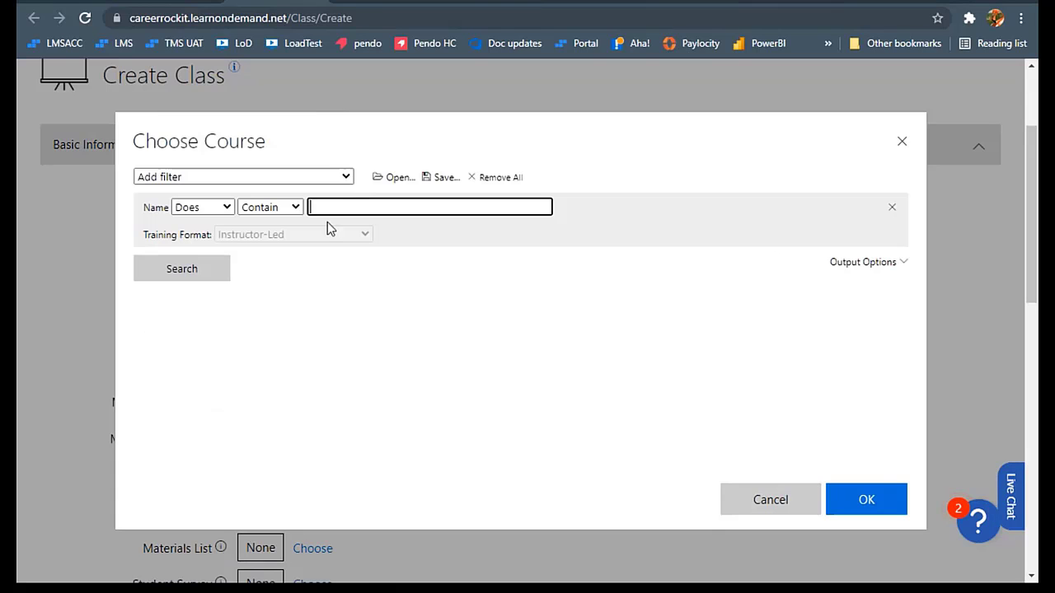
pyautogui.write('abc')
pyautogui.press('Return')
pyautogui.click(313, 393)
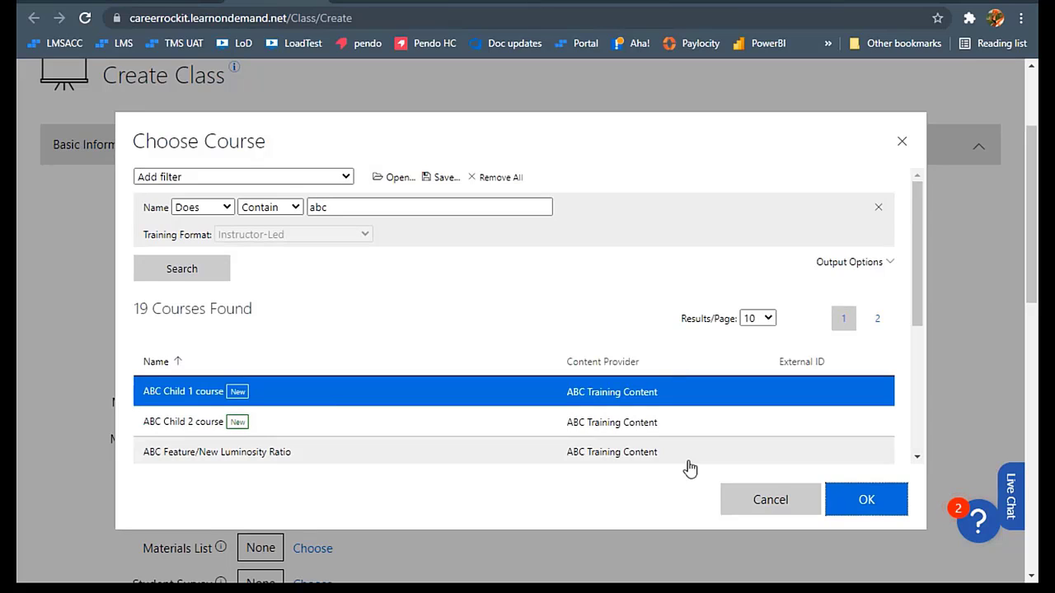
pyautogui.click(840, 503)
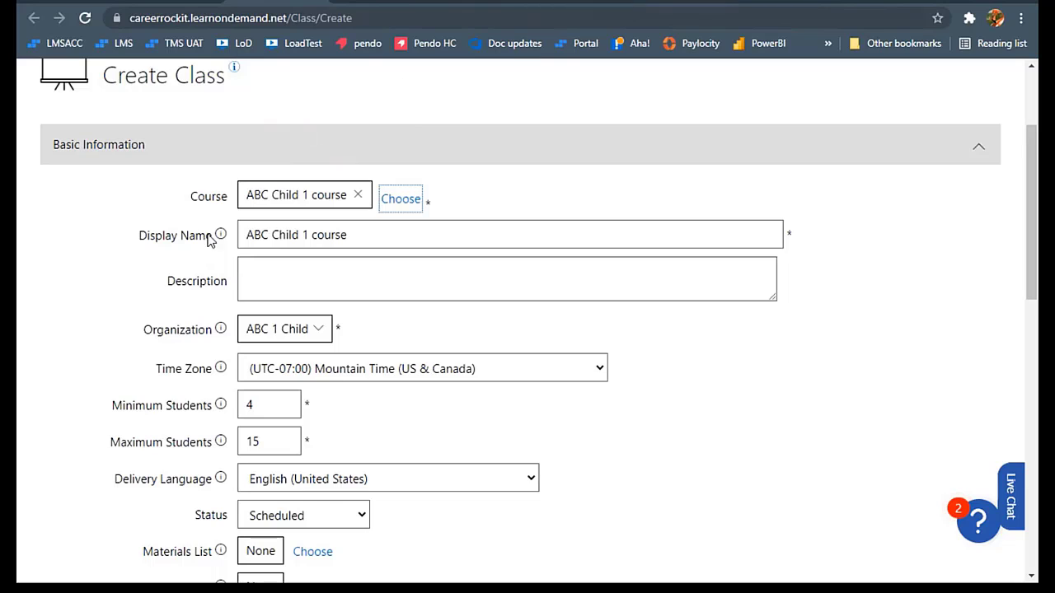
# - Reload the Create Class form to discard its entries and reveal the advanced settings with the Organization field
pyautogui.click(85, 17)
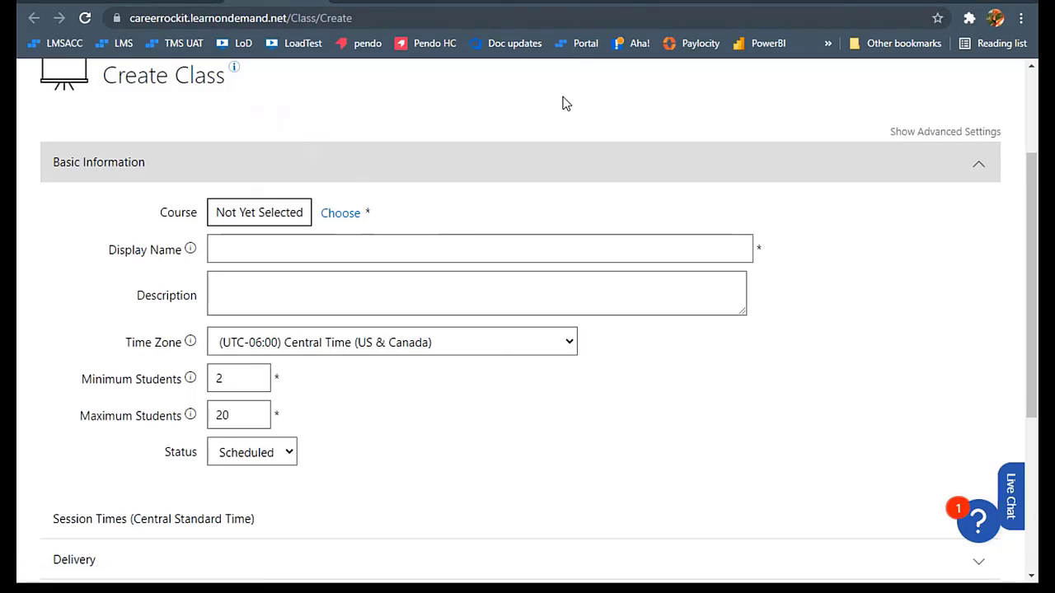
pyautogui.click(943, 134)
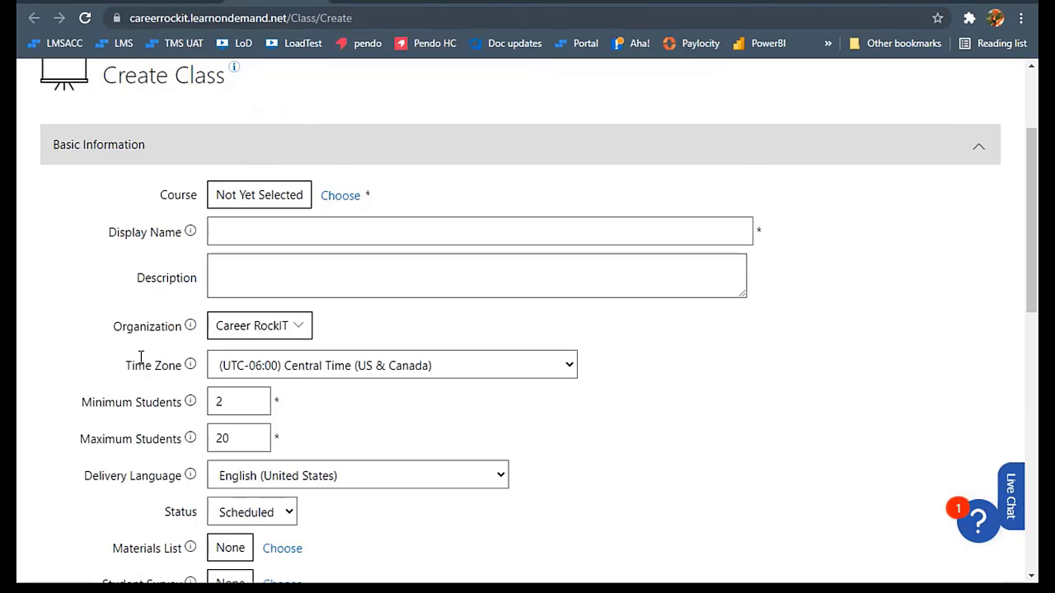
pyautogui.moveTo(111, 326); pyautogui.dragTo(185, 320)
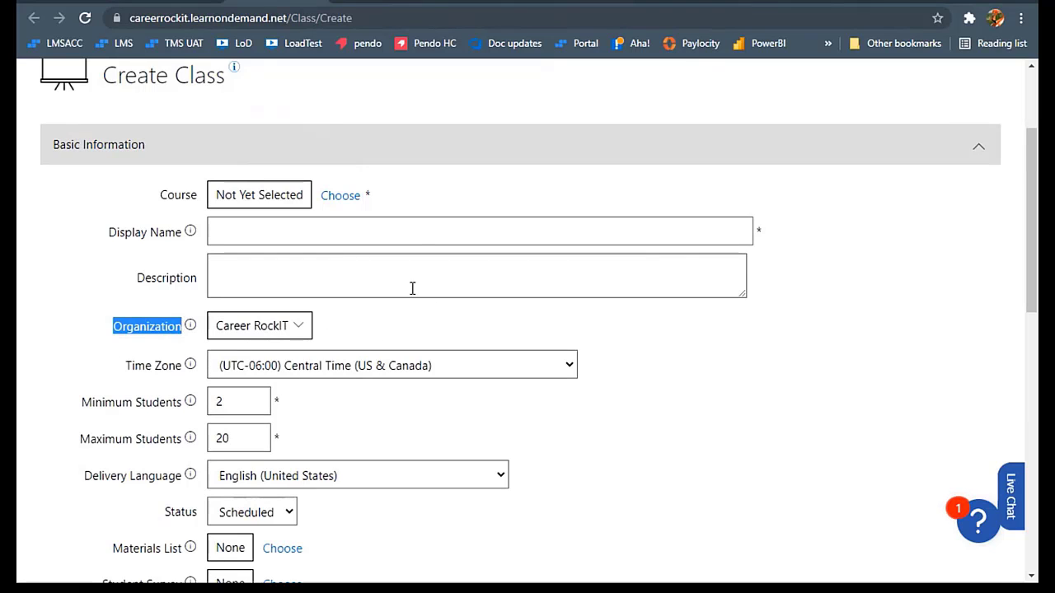
# - Open ABC Training Company's preferences for editing and review the Use basic class editor default in its Class Settings
pyautogui.click(580, 2)
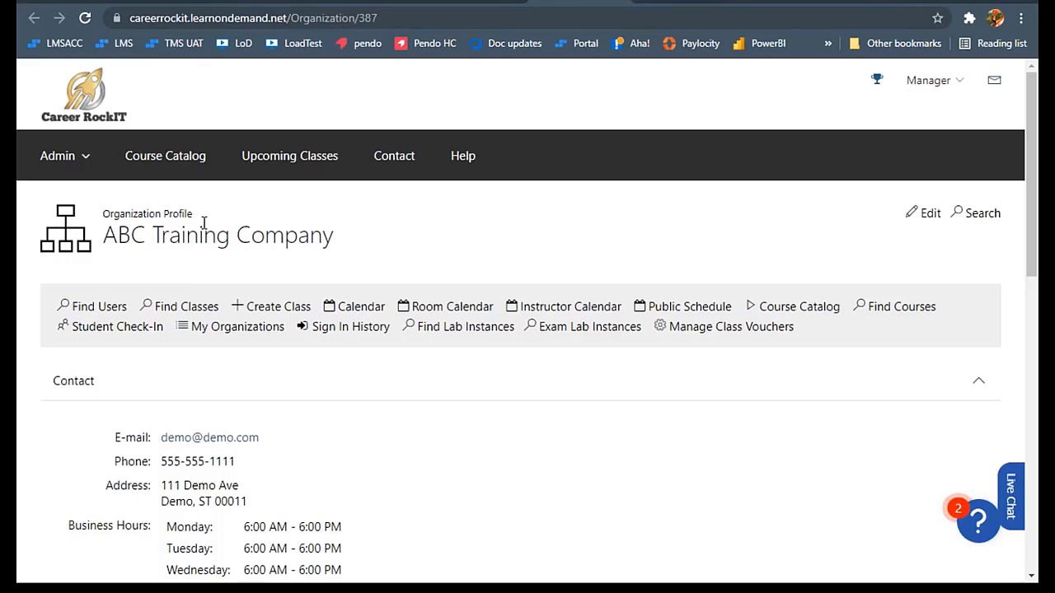
pyautogui.click(931, 216)
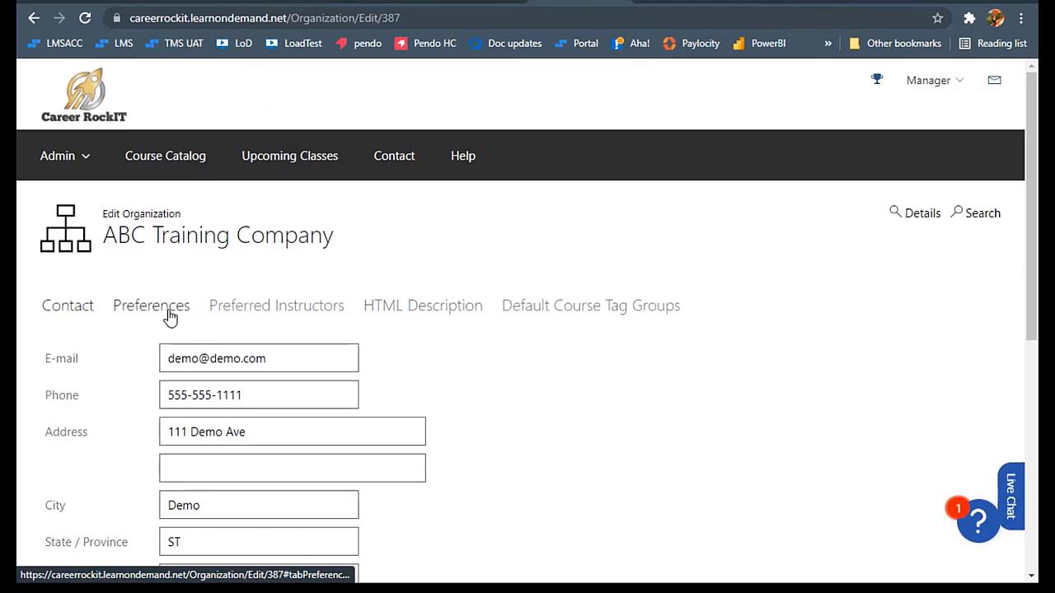
pyautogui.click(169, 315)
pyautogui.scroll(-1, 166, 325)
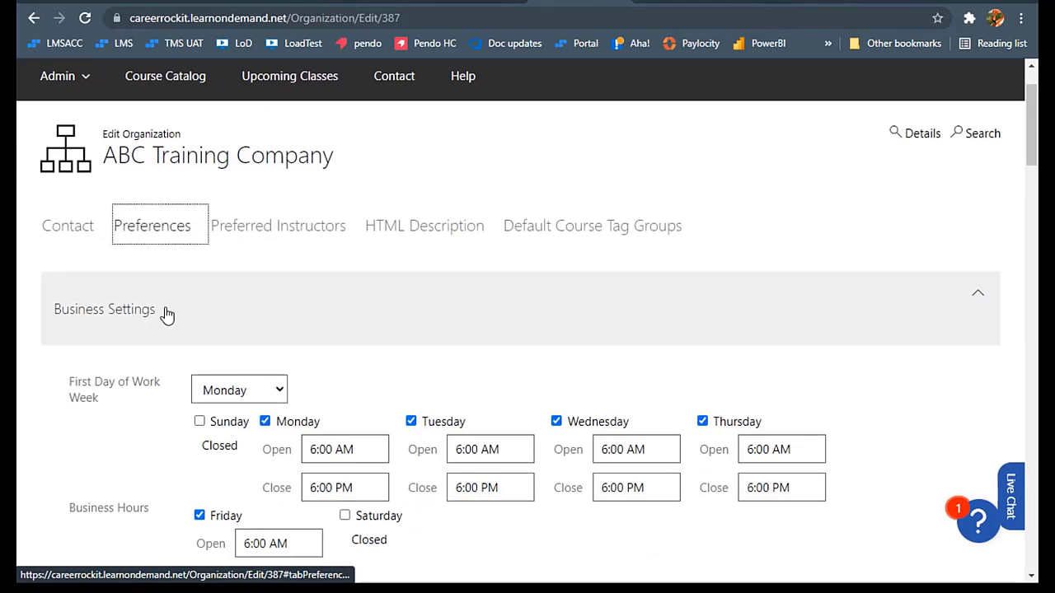
pyautogui.click(165, 313)
pyautogui.click(164, 393)
pyautogui.scroll(-2, 169, 354)
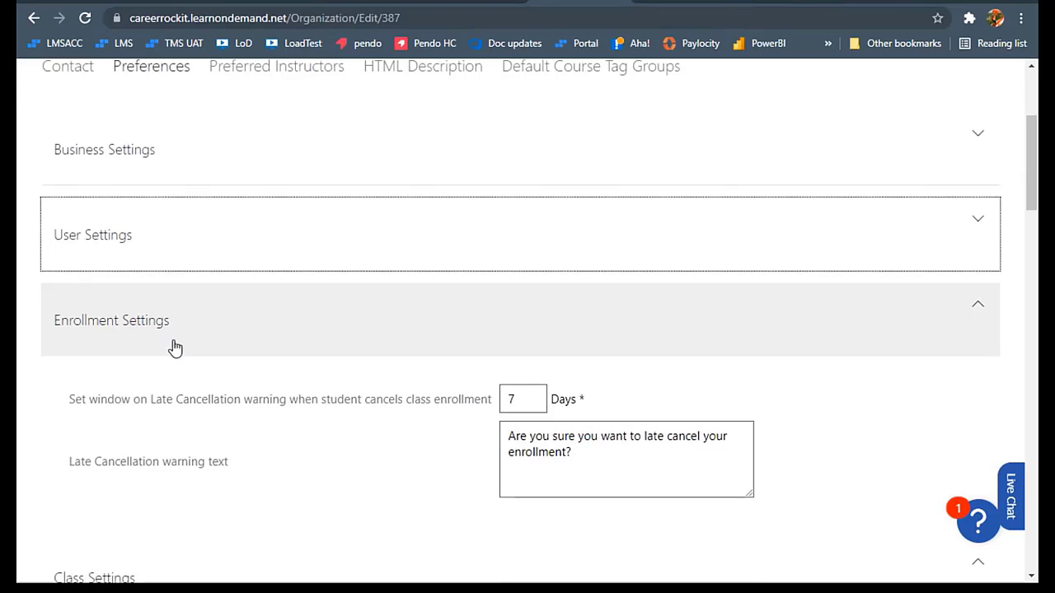
pyautogui.click(175, 341)
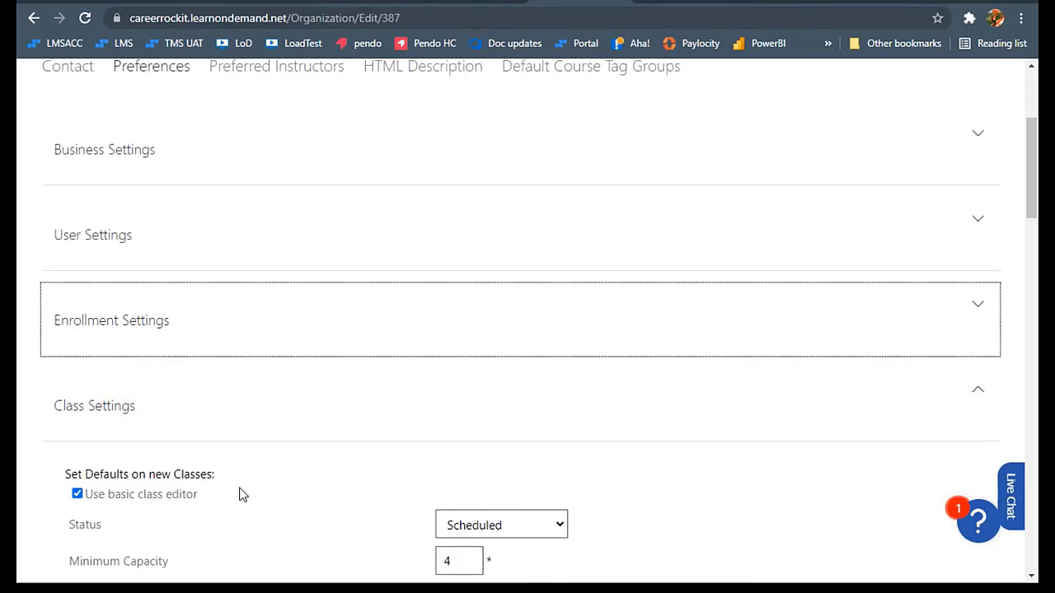
pyautogui.scroll(-2, 240, 494)
pyautogui.moveTo(205, 341); pyautogui.dragTo(87, 330)
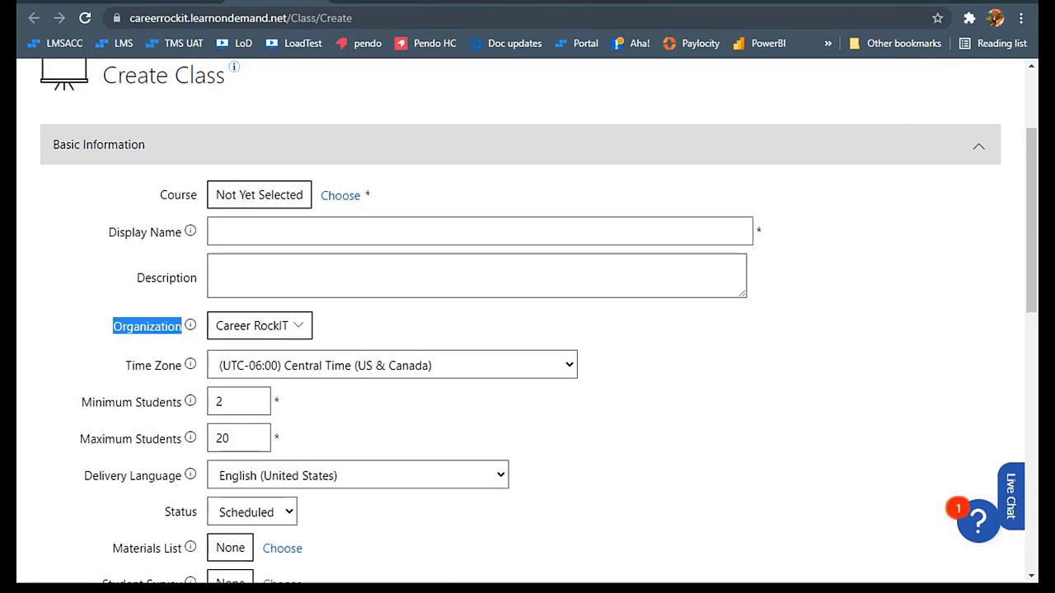
pyautogui.click(602, 97)
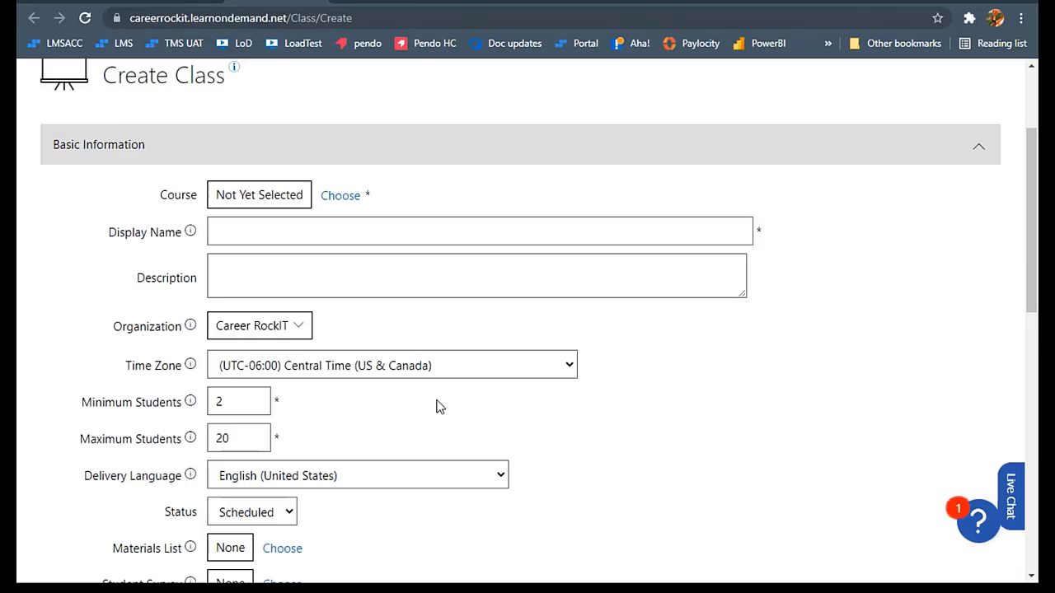
# - Review the organization and roles on the profile of the user who belongs to ABC 2 Child
pyautogui.click(651, 2)
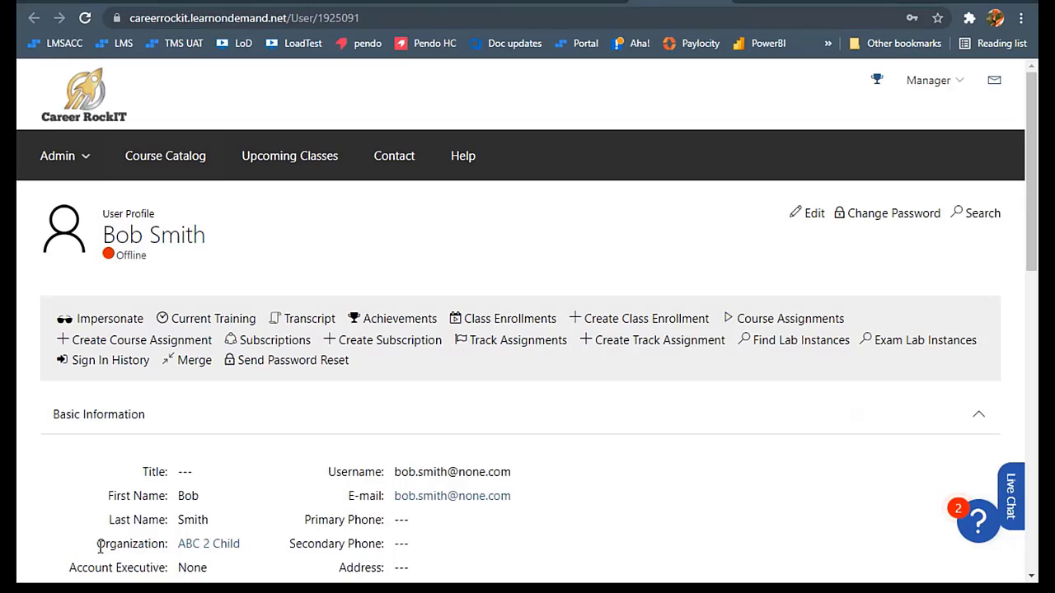
pyautogui.moveTo(97, 543); pyautogui.dragTo(245, 549)
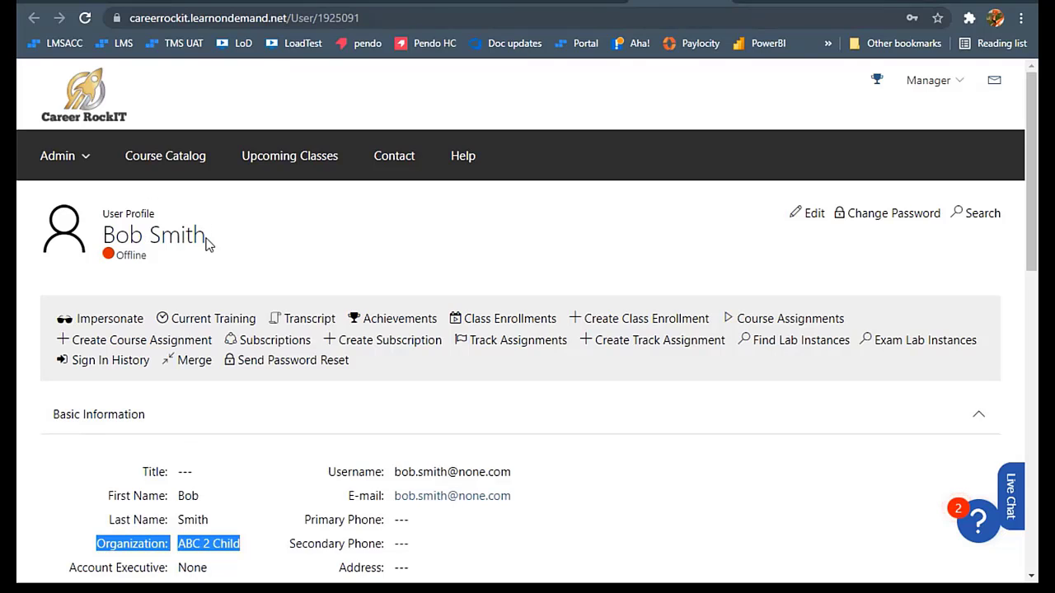
pyautogui.scroll(-4, 207, 244)
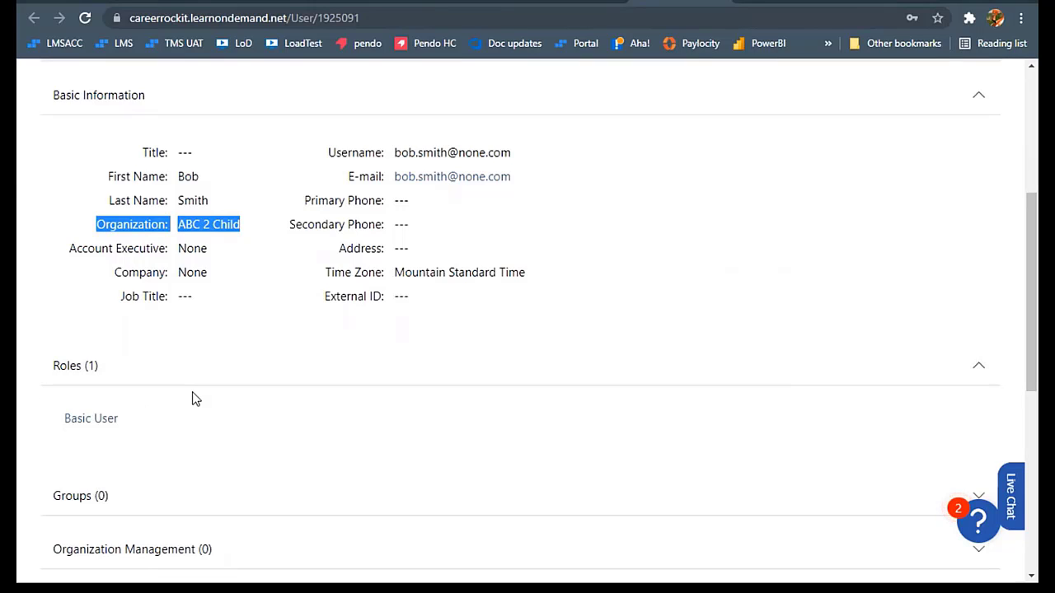
pyautogui.scroll(1, 170, 375)
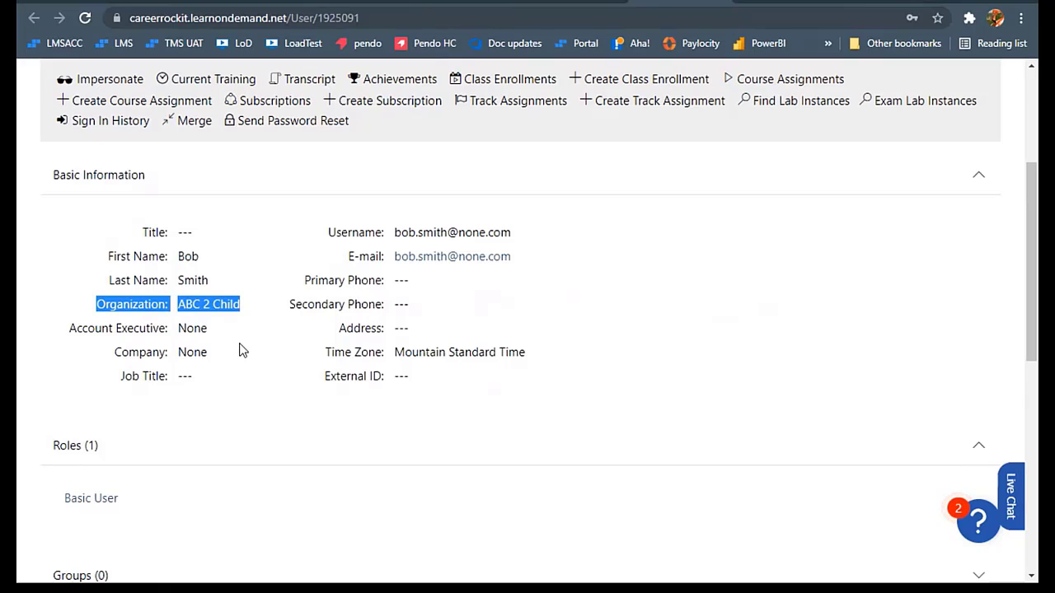
pyautogui.scroll(2, 241, 351)
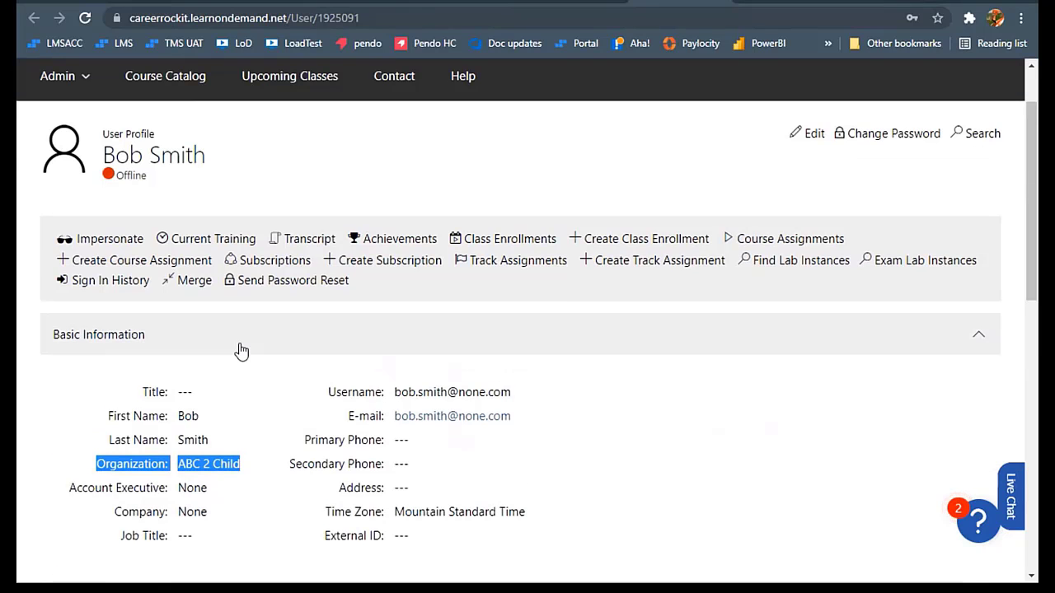
pyautogui.scroll(1, 241, 351)
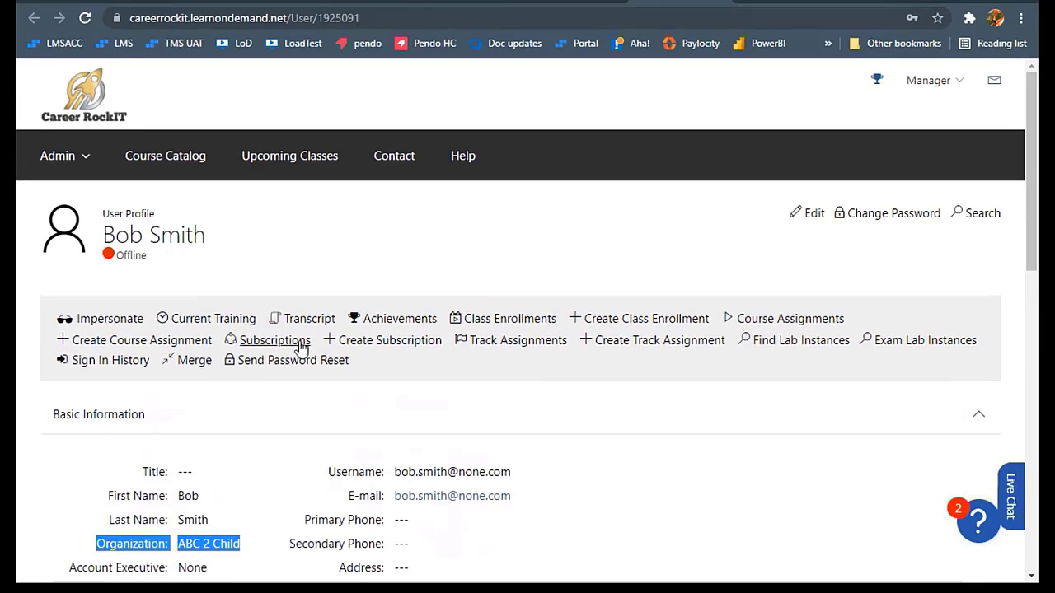
# - Open a new course assignment in a separate tab for the ABC 2 Child user
pyautogui.rightClick(87, 346)
pyautogui.click(115, 352)
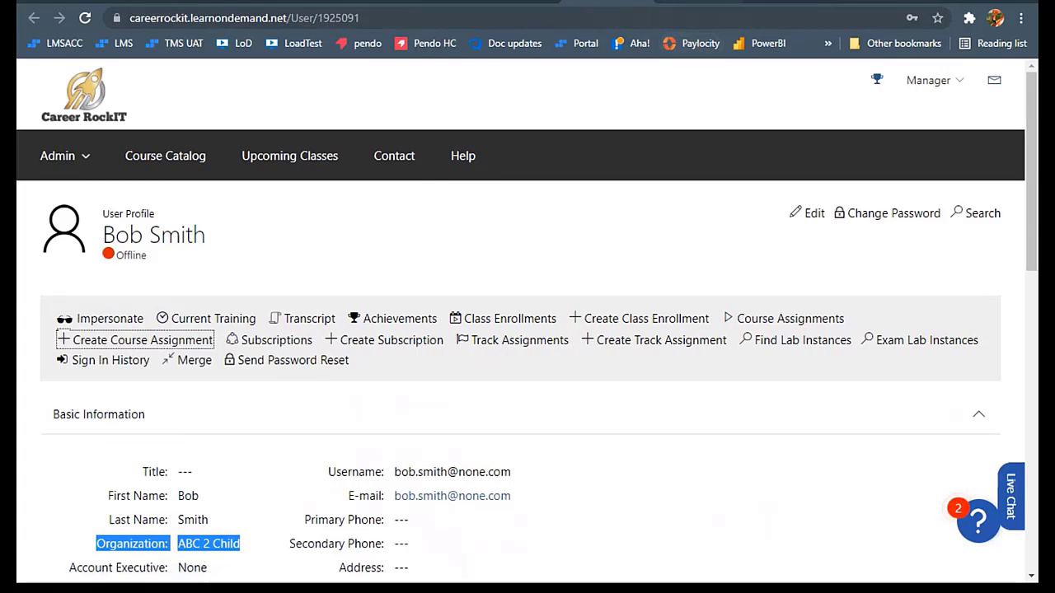
pyautogui.click(679, 1)
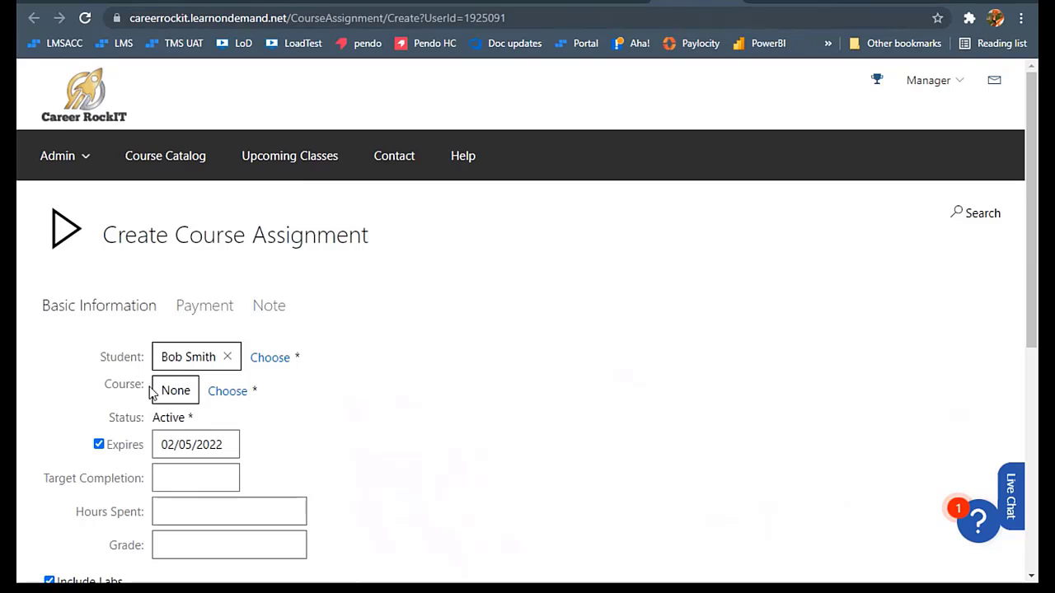
# - Search the course chooser for abc and try to select ABC Child 1 course for the student's assignment
pyautogui.click(229, 391)
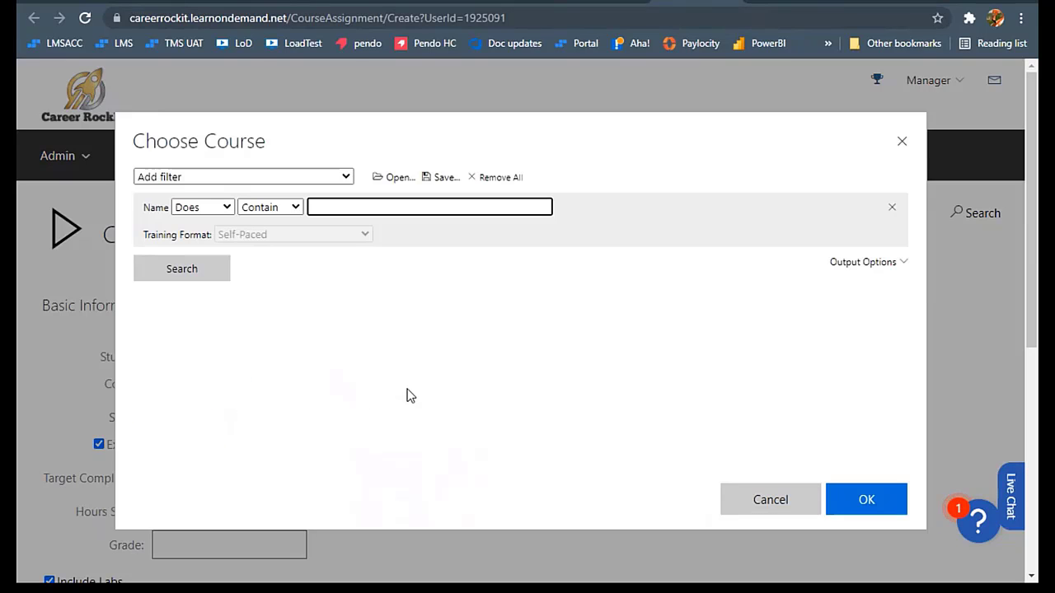
pyautogui.write('abc')
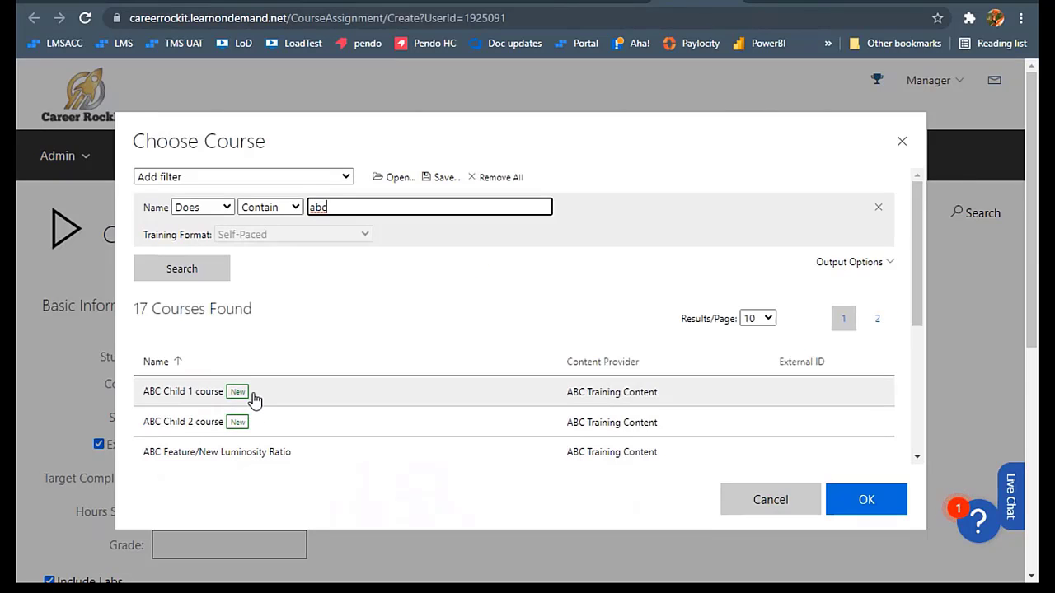
pyautogui.click(159, 401)
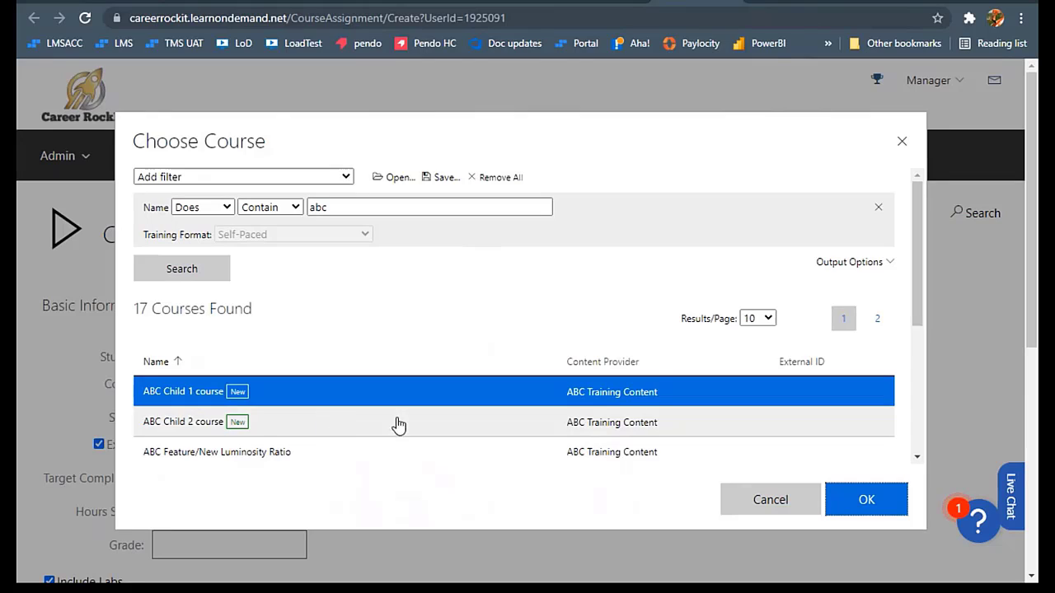
pyautogui.click(882, 505)
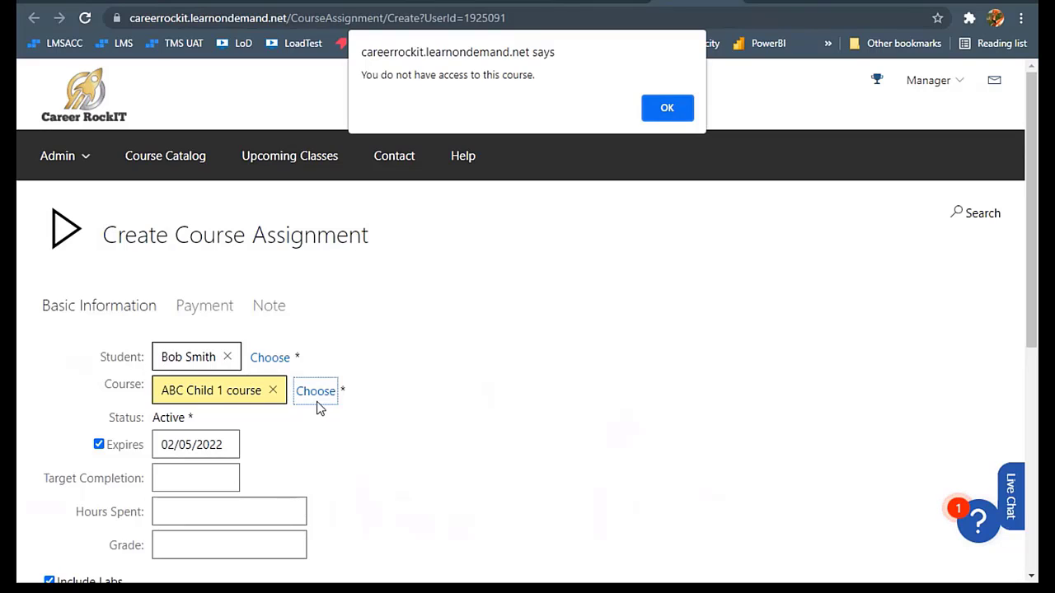
pyautogui.click(671, 107)
# - Search the courses for abc again and choose ABC Child 2 course for the student's assignment
pyautogui.click(231, 392)
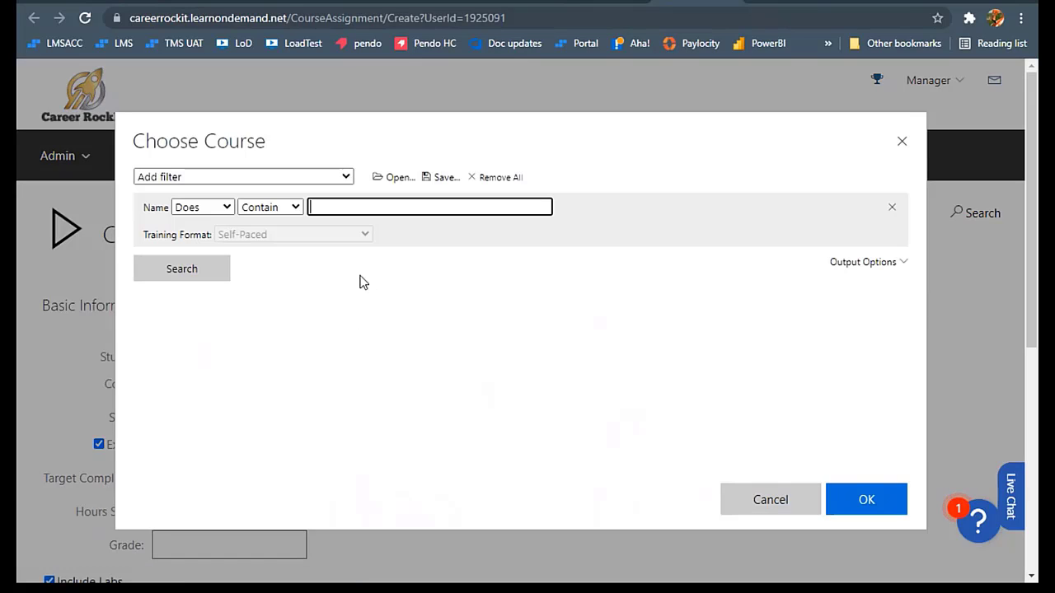
pyautogui.write('abc')
pyautogui.press('Return')
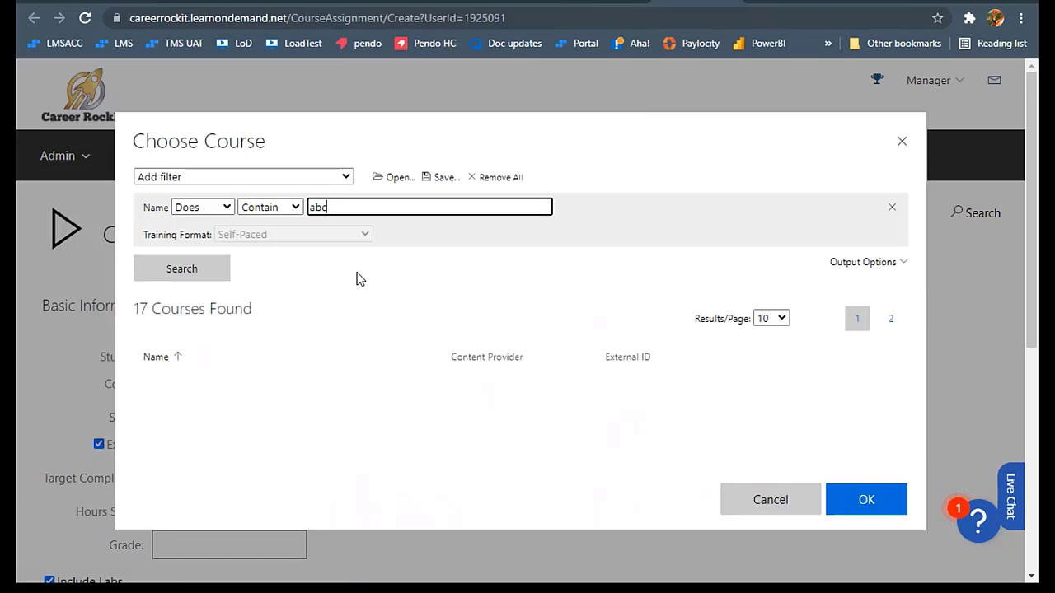
pyautogui.click(307, 430)
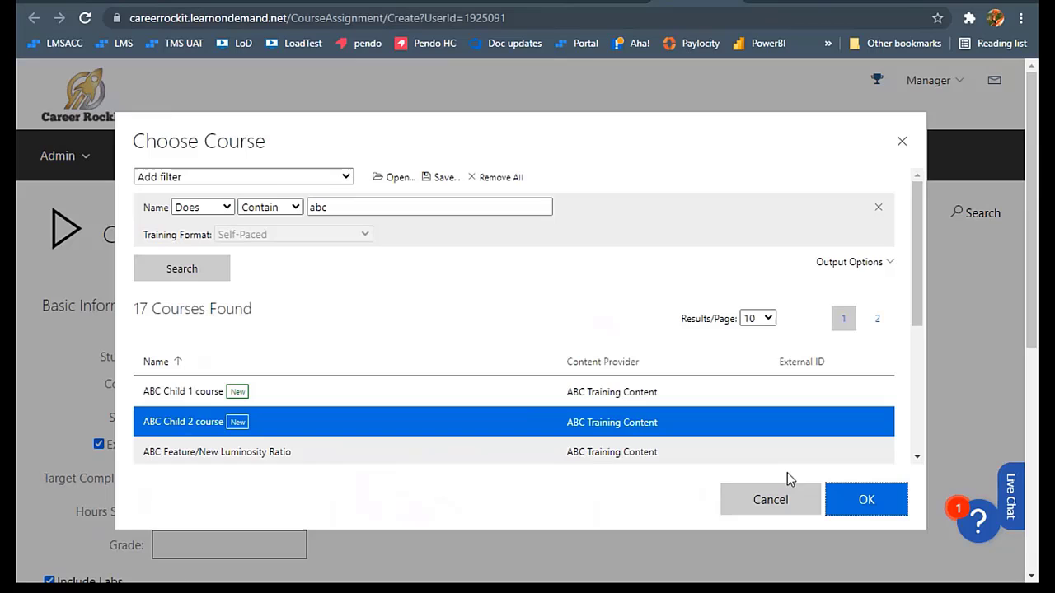
pyautogui.click(864, 498)
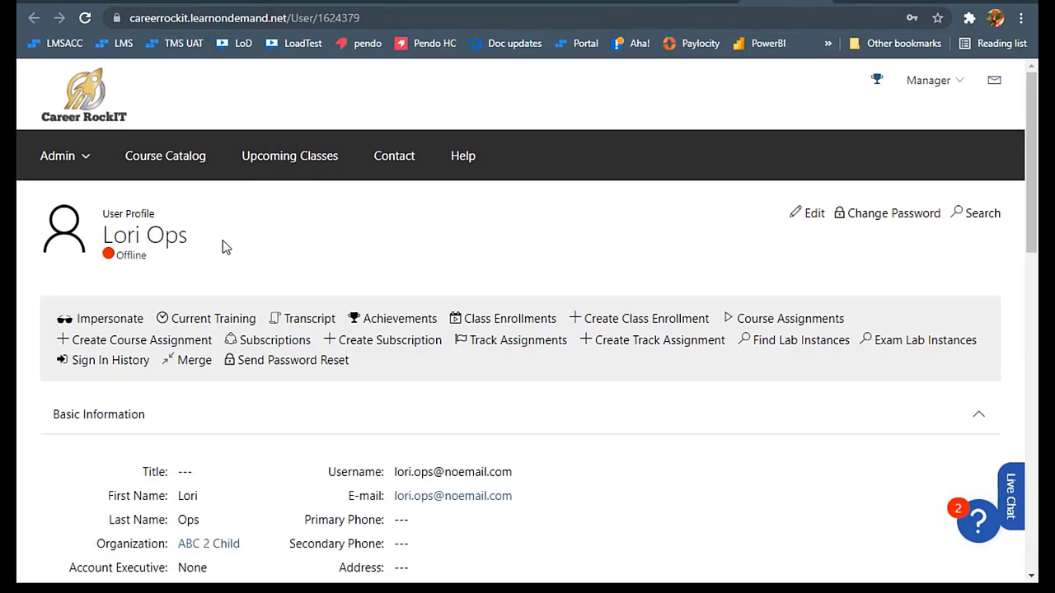
# - Review the signed-in manager's profile, including the organization and the organizations under management
pyautogui.click(60, 1)
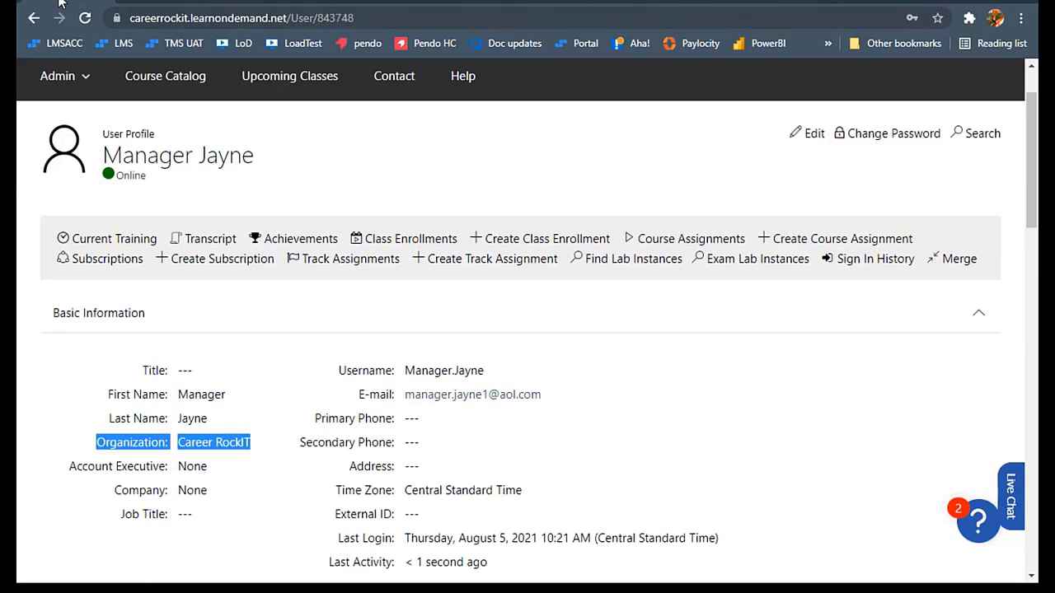
pyautogui.moveTo(116, 155); pyautogui.dragTo(291, 162)
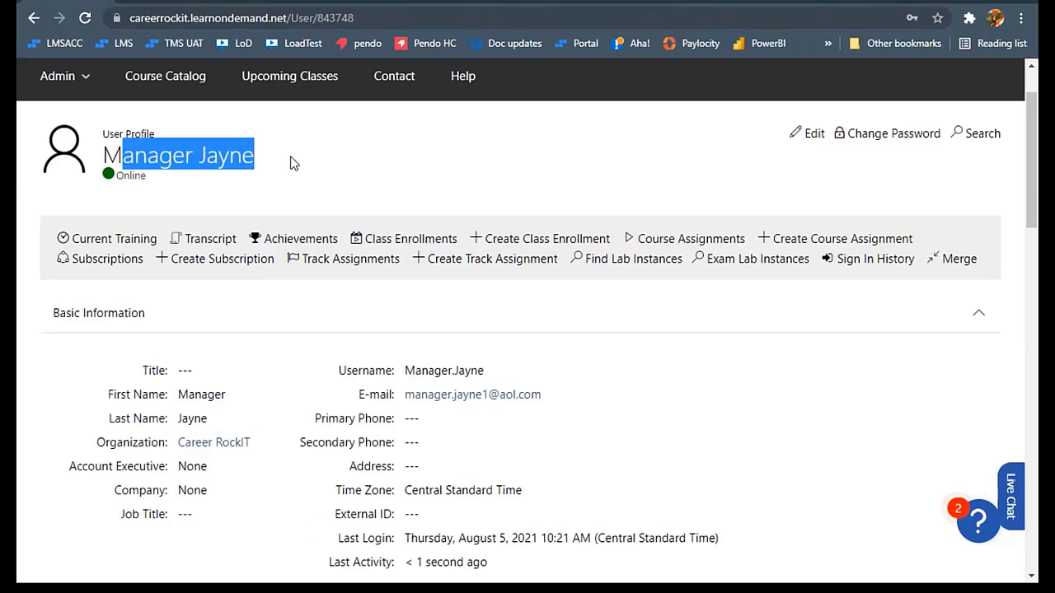
pyautogui.click(292, 162)
pyautogui.scroll(-3, 241, 195)
pyautogui.scroll(-5, 241, 197)
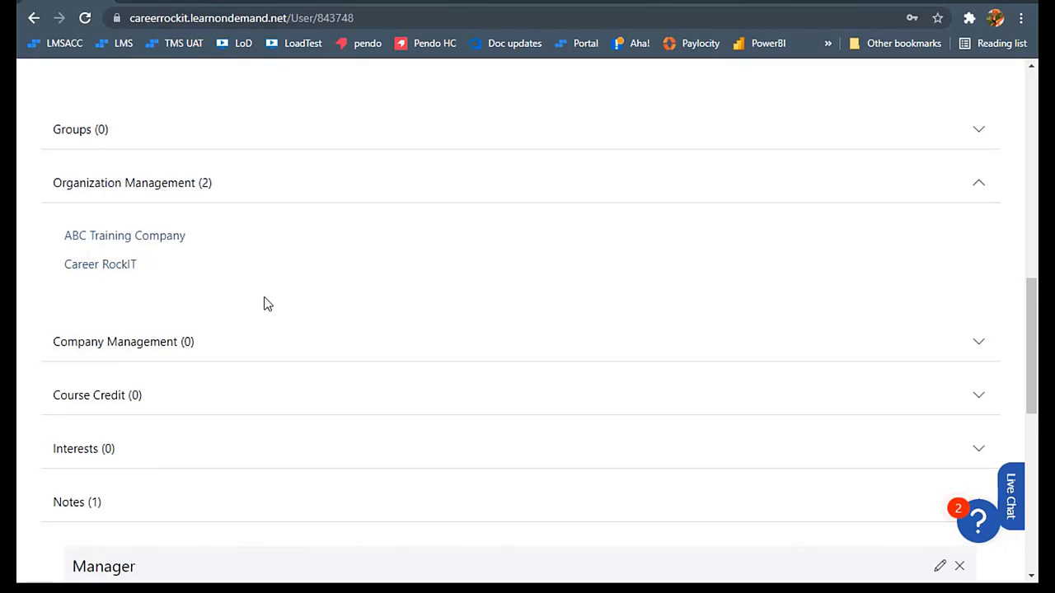
pyautogui.scroll(2, 261, 283)
pyautogui.scroll(8, 261, 283)
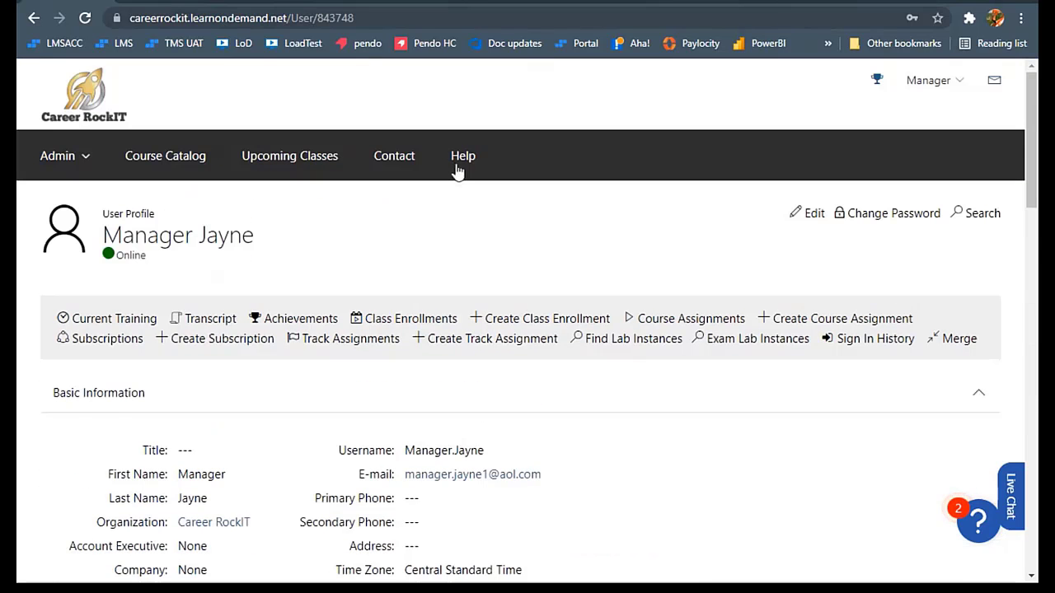
# - Review the roles and managed organization on the profile of the ABC 2 Child user
pyautogui.click(739, 6)
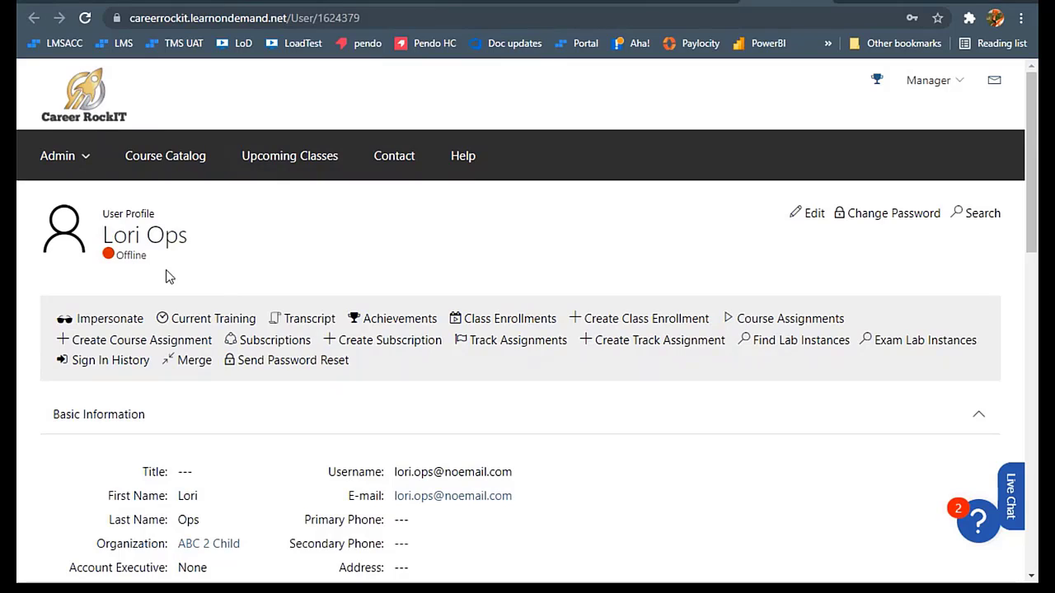
pyautogui.scroll(-5, 164, 275)
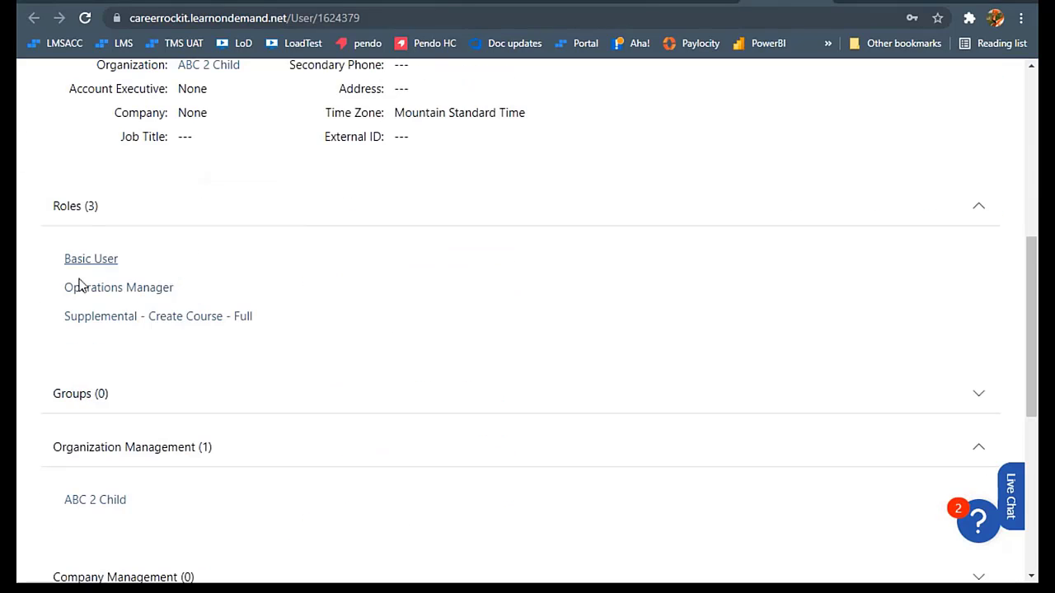
pyautogui.scroll(-2, 327, 296)
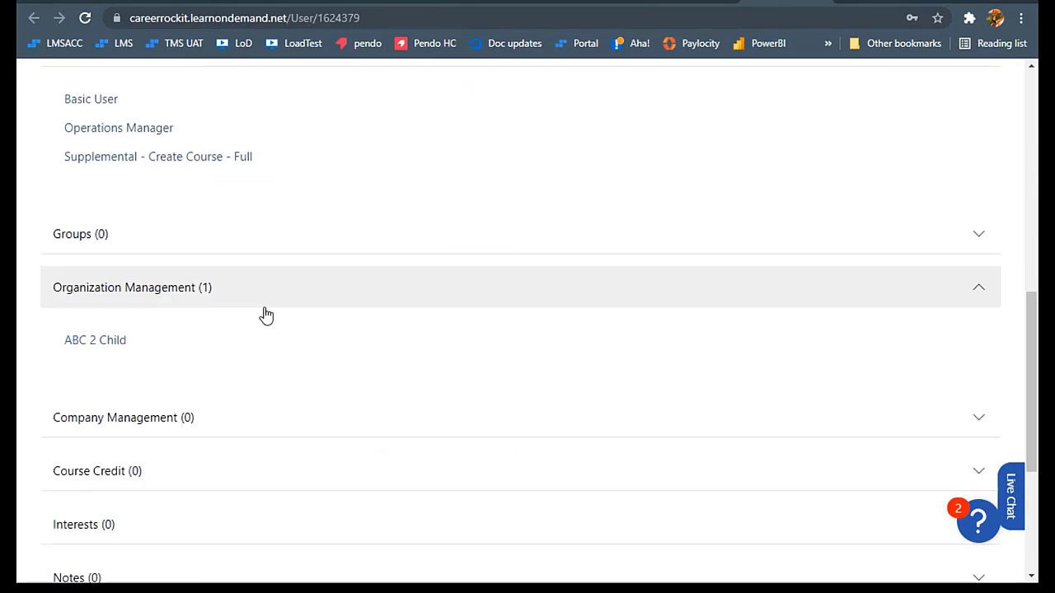
pyautogui.moveTo(170, 346); pyautogui.dragTo(53, 348)
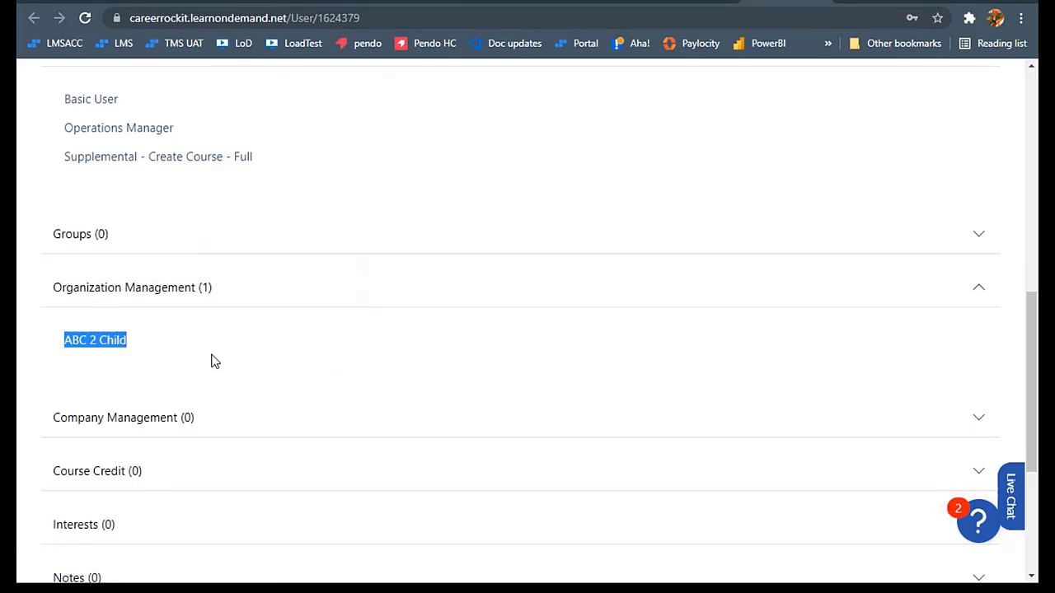
pyautogui.scroll(10, 247, 297)
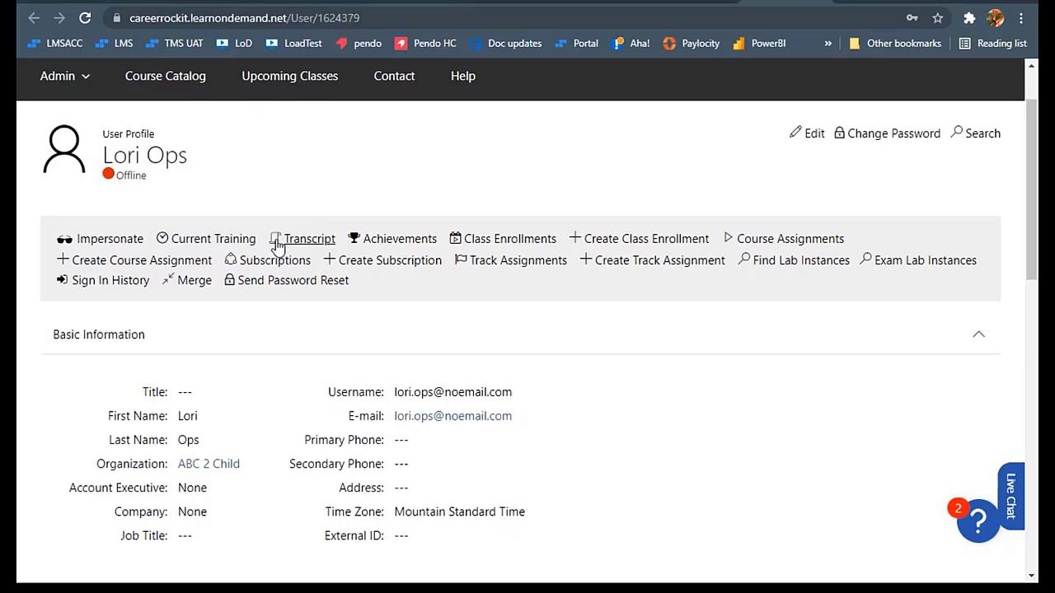
# - Impersonate the ABC 2 Child user and reload the Create Class page under that account
pyautogui.click(94, 238)
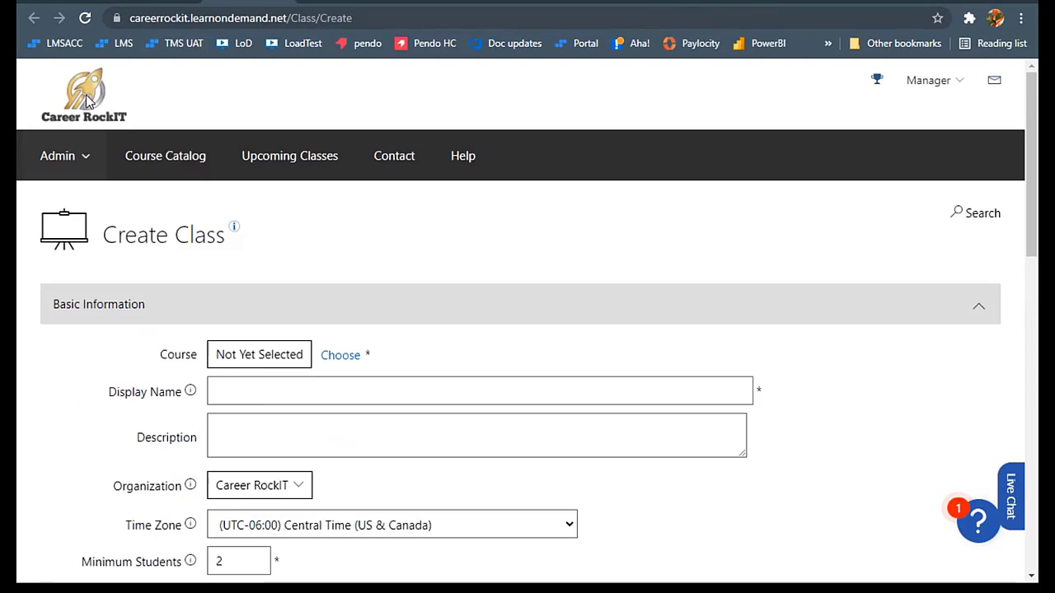
pyautogui.click(86, 18)
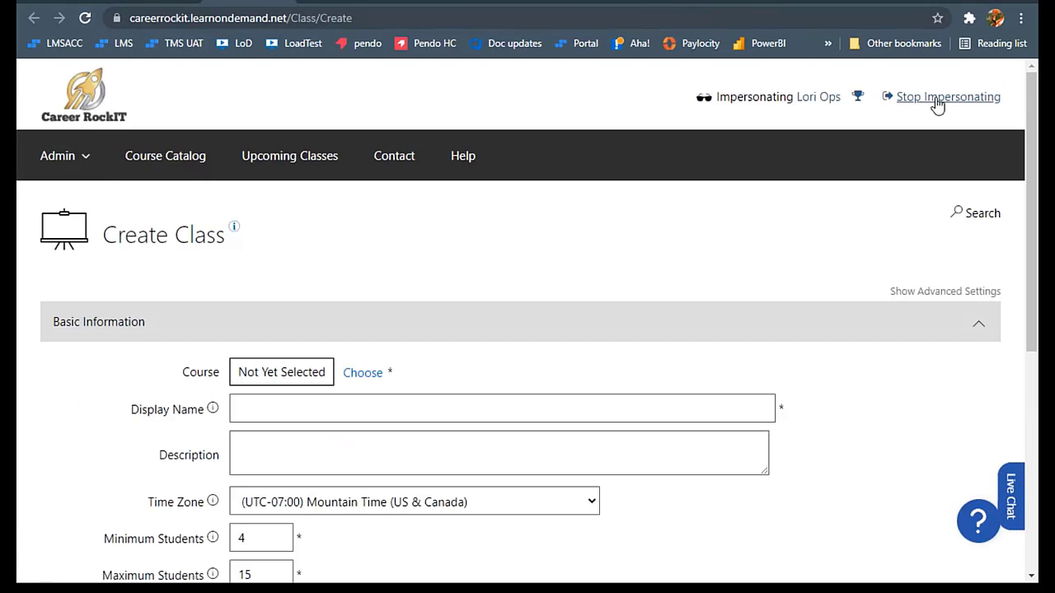
# - Search the class's course chooser for abc as the impersonated user and close it without choosing a course
pyautogui.scroll(-2, 460, 218)
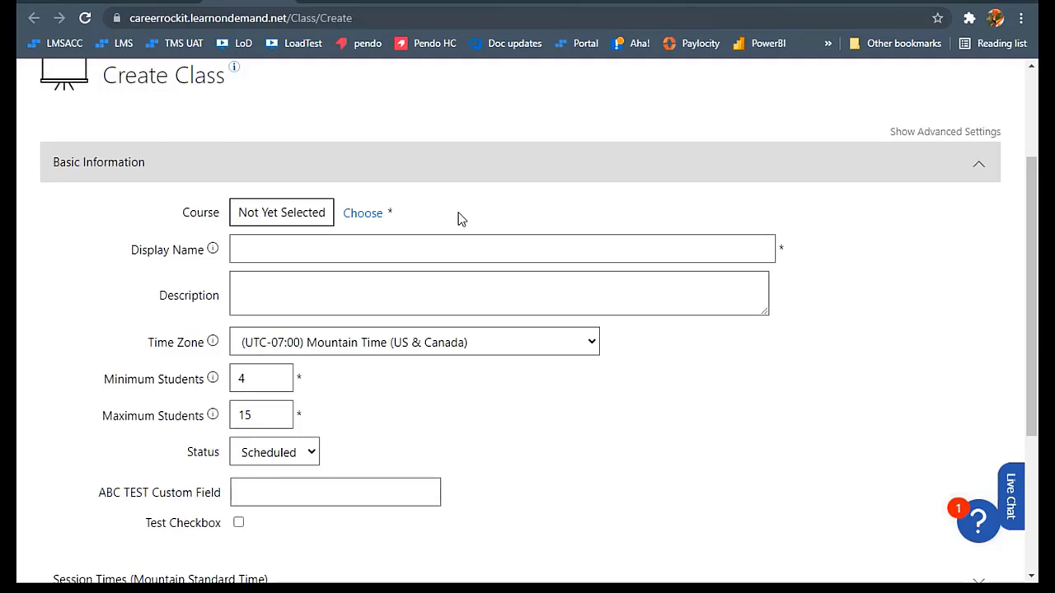
pyautogui.click(373, 215)
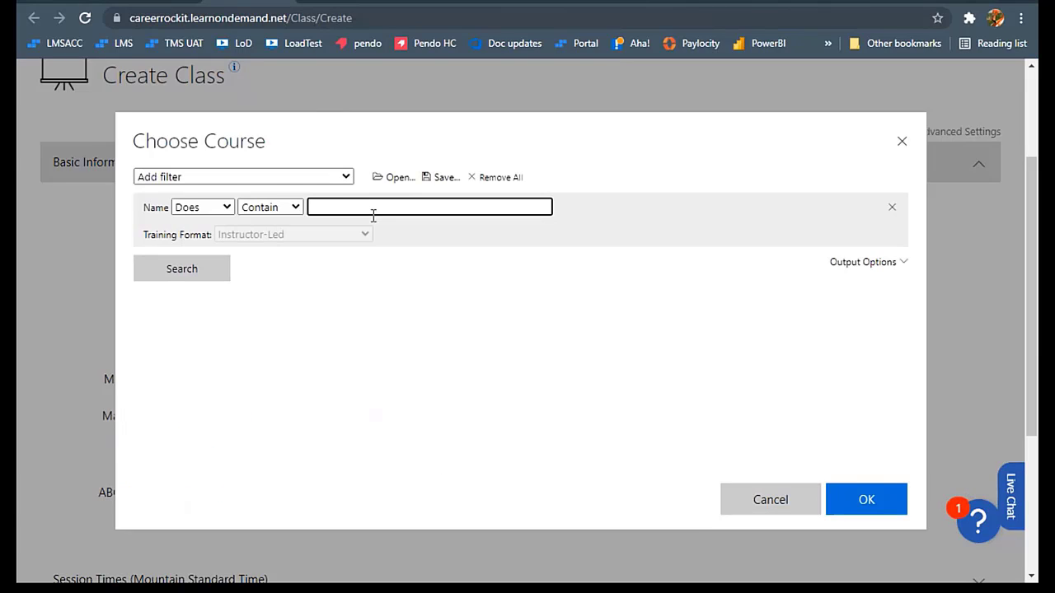
pyautogui.write('abc')
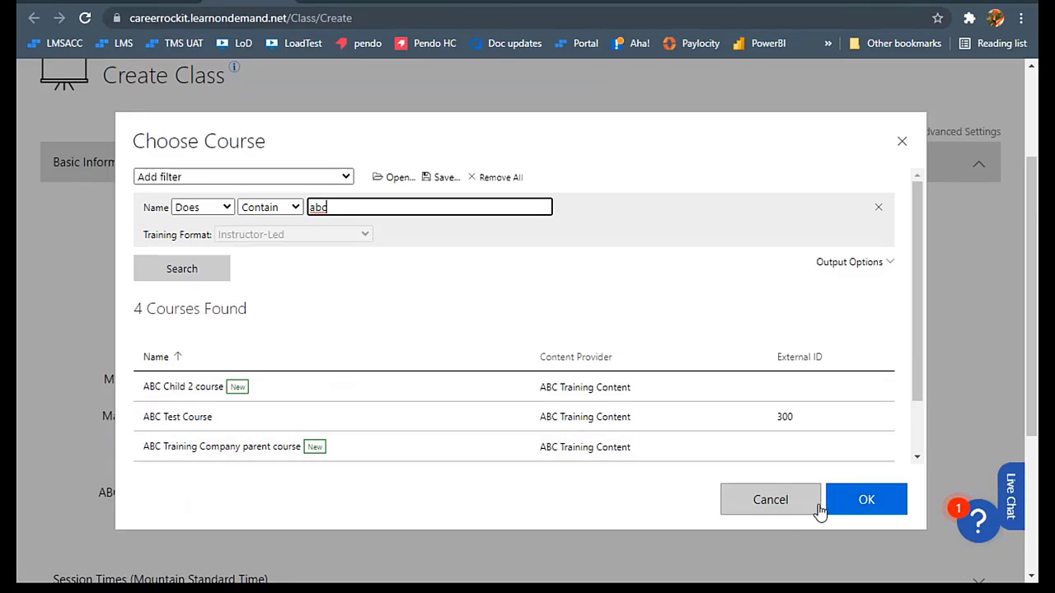
pyautogui.click(769, 500)
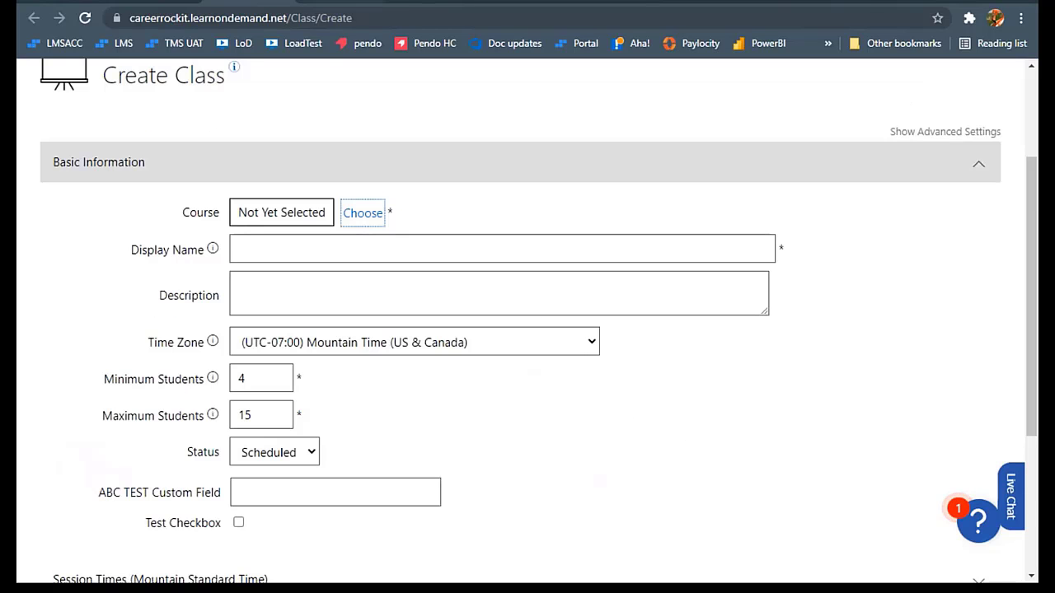
# - Examine the organizations and courses of the Lab Hosting - ABC Child 2 and Lab Hosting - ABC Child 1 publishing groups
pyautogui.click(439, 2)
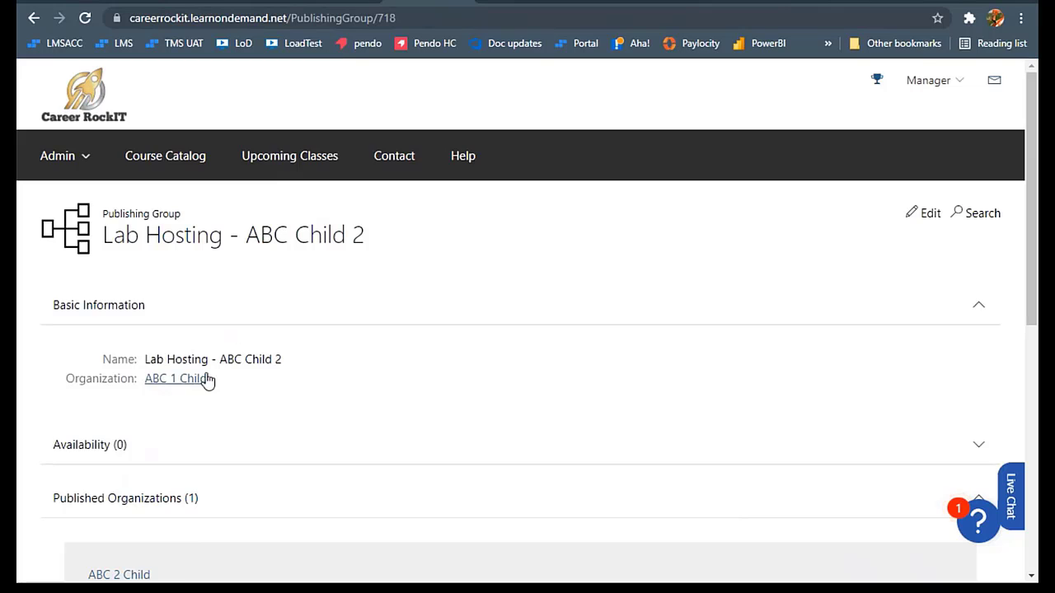
pyautogui.scroll(-3, 204, 372)
pyautogui.scroll(3, 257, 288)
pyautogui.click(327, 5)
pyautogui.scroll(-2, 33, 527)
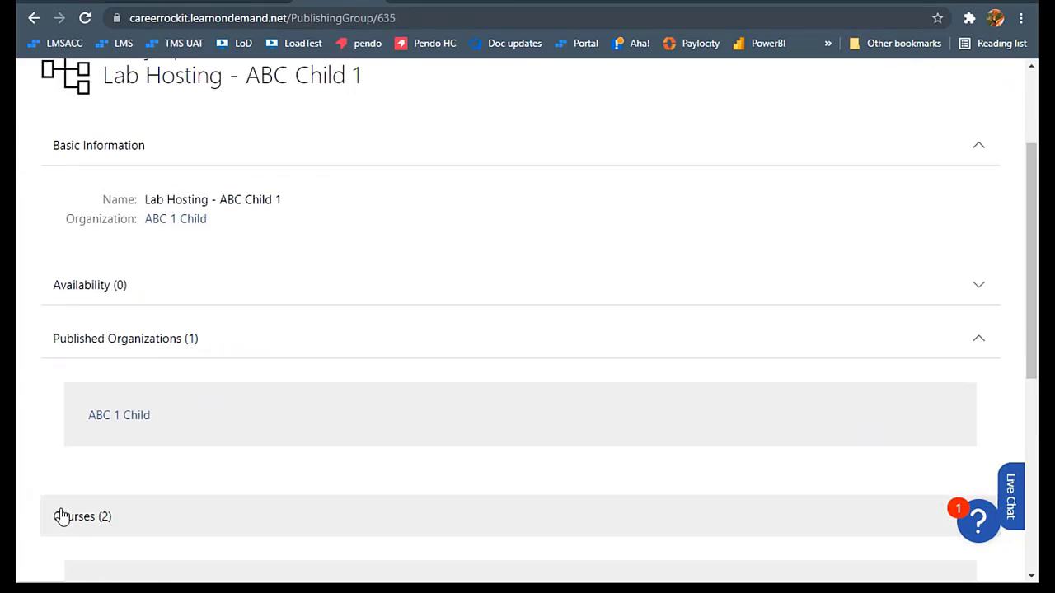
pyautogui.scroll(-3, 139, 450)
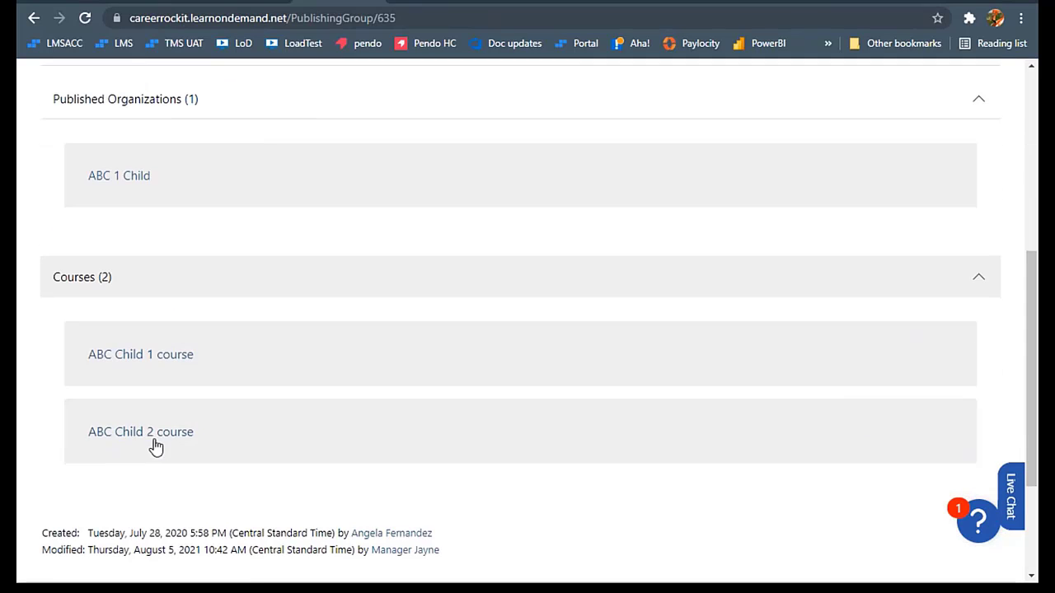
pyautogui.scroll(5, 156, 444)
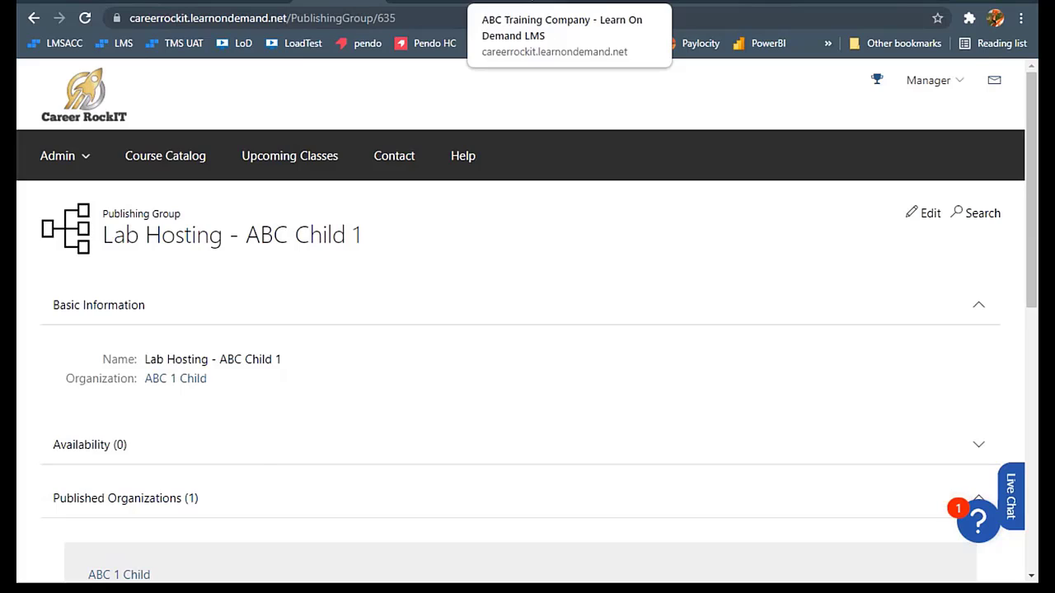
# - Open the course search from the site administration page of the impersonated user
pyautogui.click(568, 2)
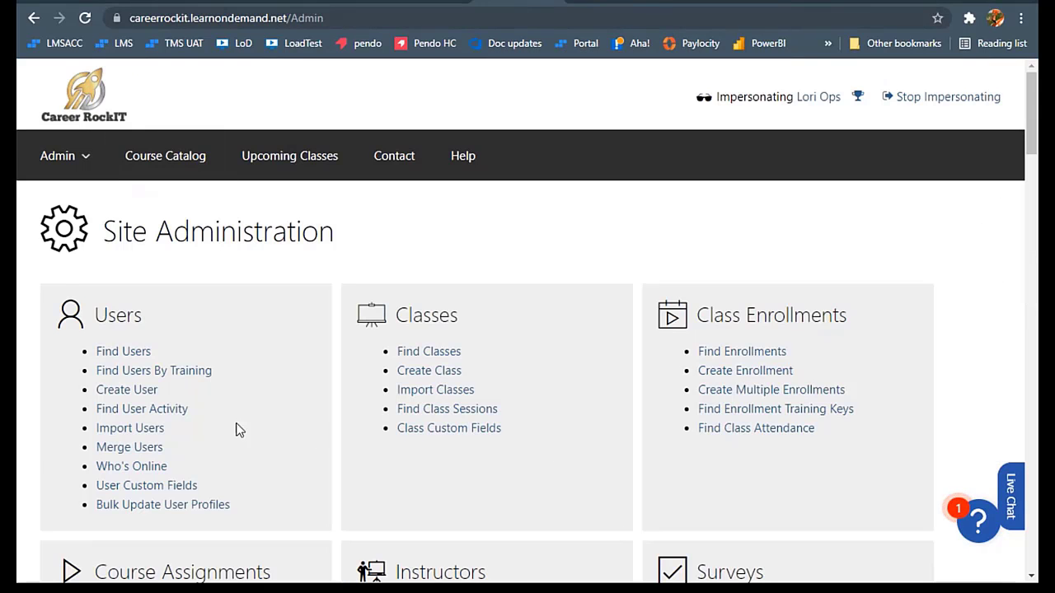
pyautogui.scroll(-2, 237, 429)
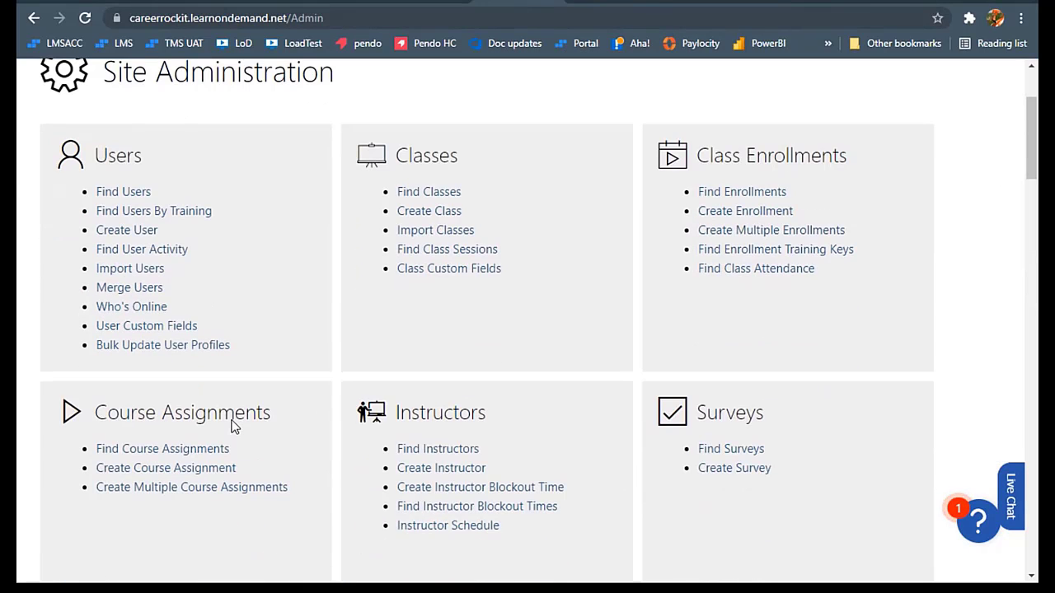
pyautogui.scroll(-2, 234, 426)
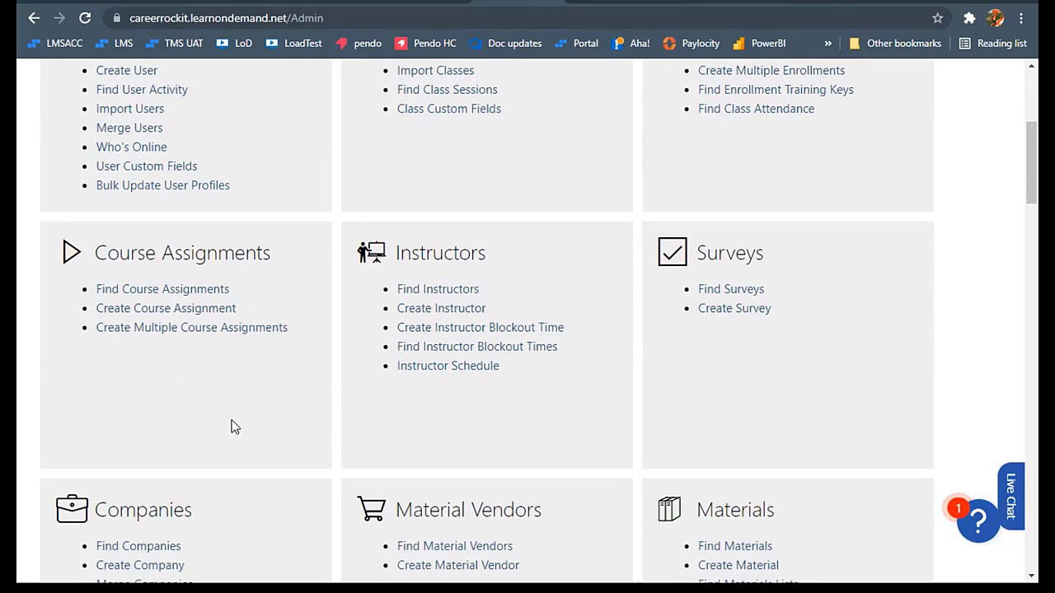
pyautogui.scroll(-5, 235, 426)
pyautogui.click(164, 410)
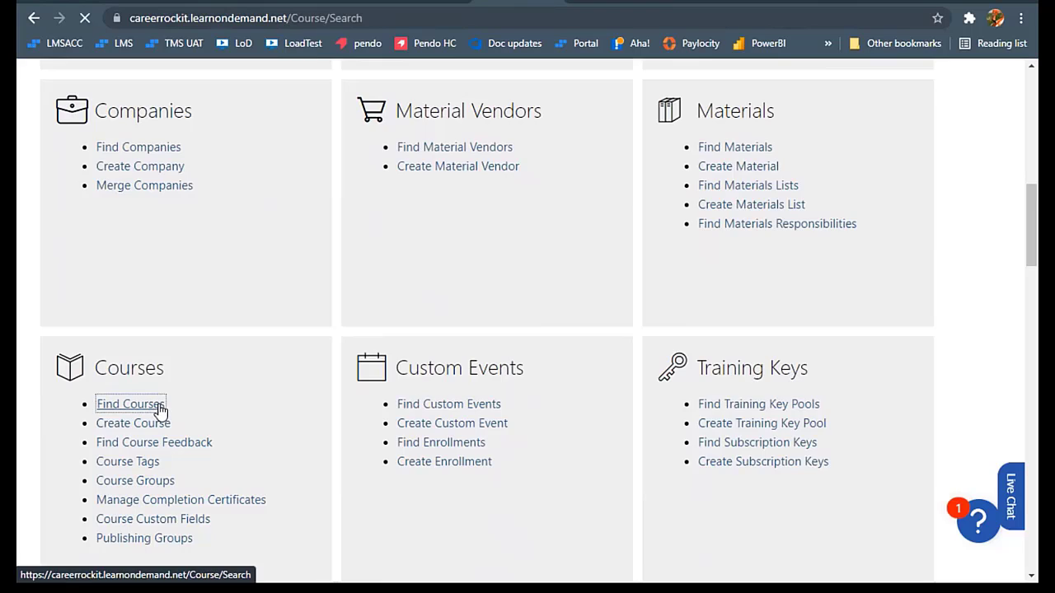
# - Add a Has Publishing Group filter set to Has and search for the matching courses
pyautogui.click(293, 306)
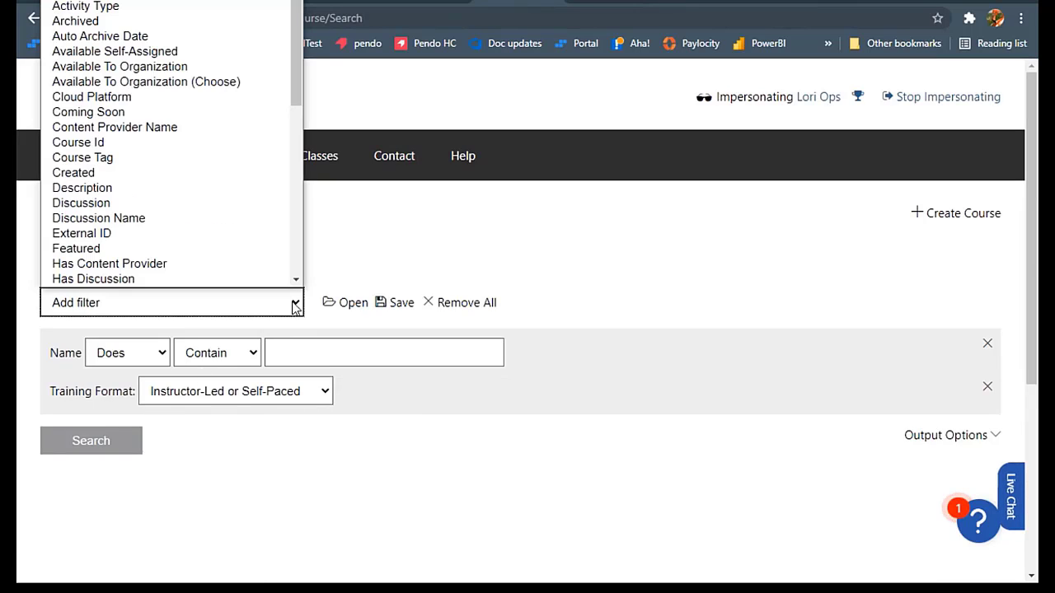
pyautogui.scroll(-5, 255, 228)
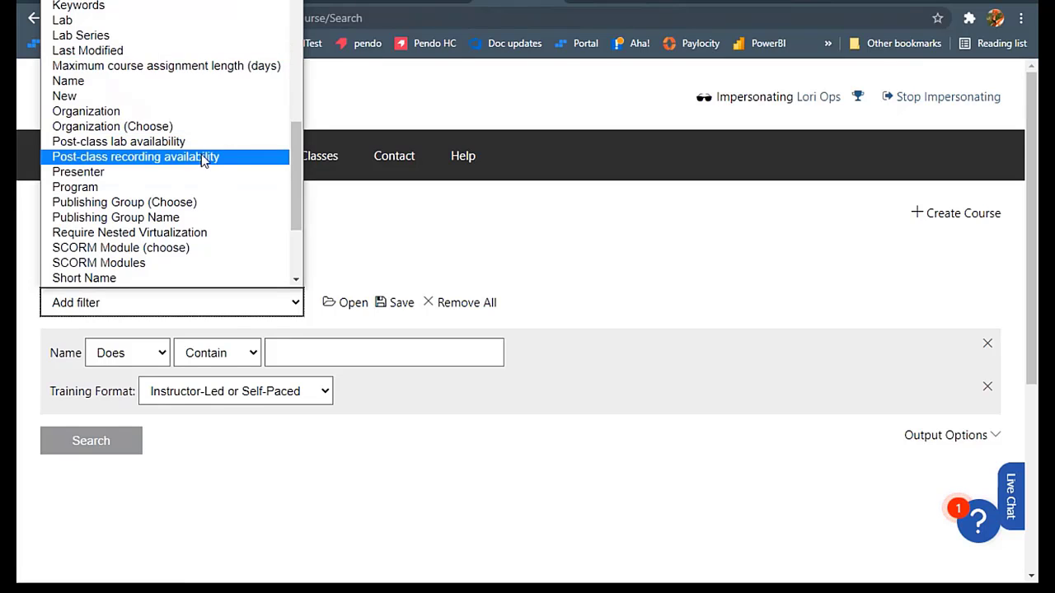
pyautogui.scroll(2, 206, 156)
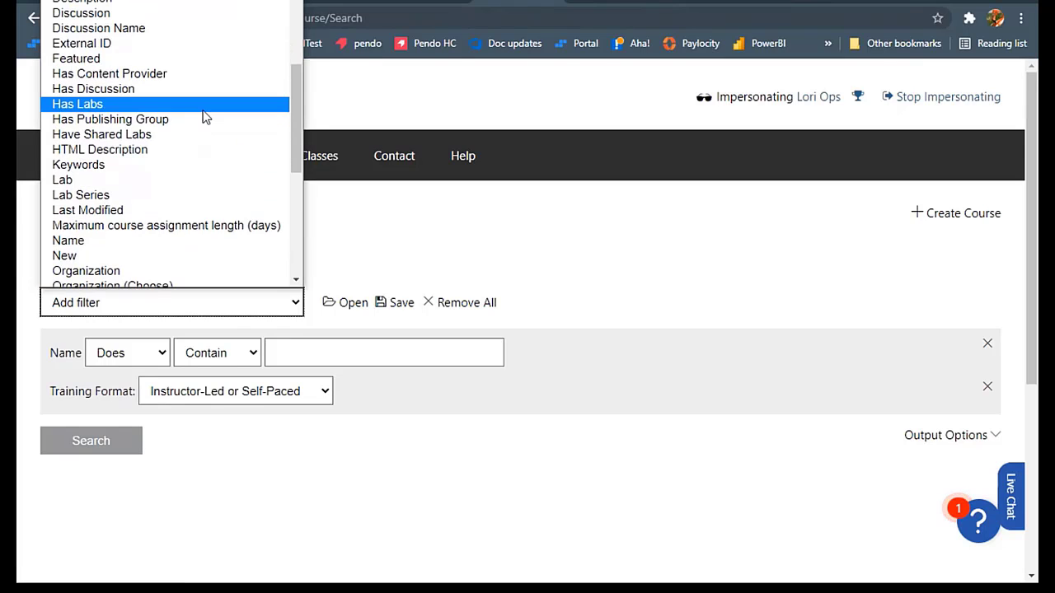
pyautogui.click(203, 124)
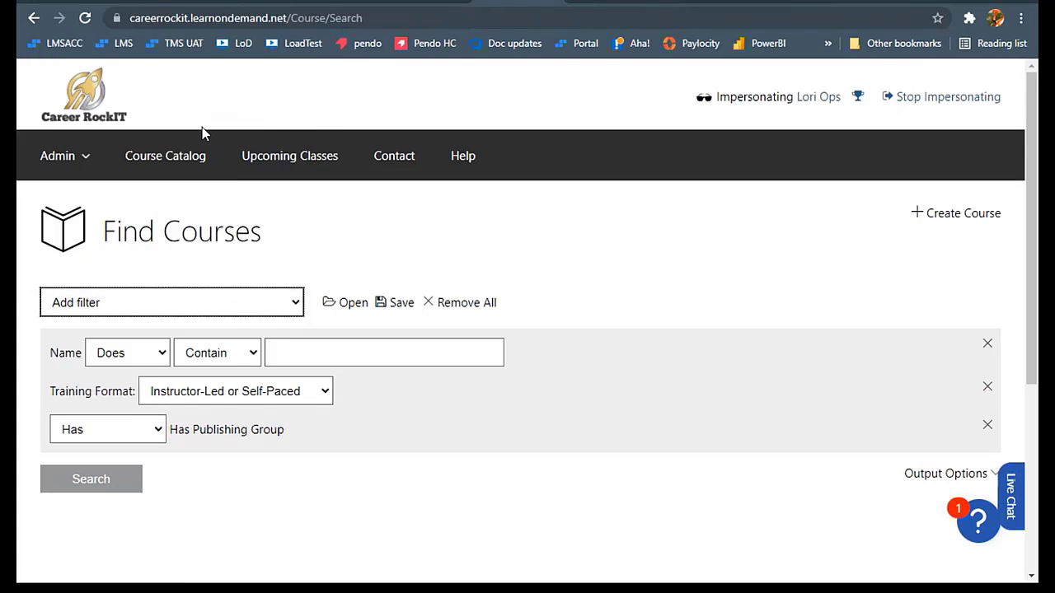
pyautogui.click(118, 494)
pyautogui.scroll(-2, 233, 357)
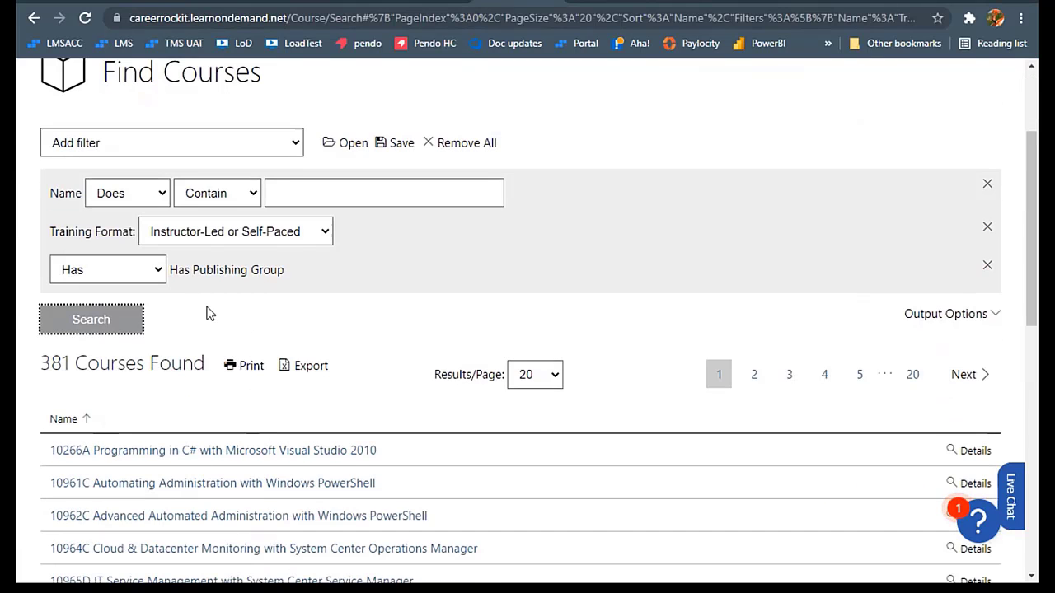
# - Change the publishing group filter to Does Not Have and search the courses again
pyautogui.click(161, 274)
pyautogui.click(154, 303)
pyautogui.click(128, 328)
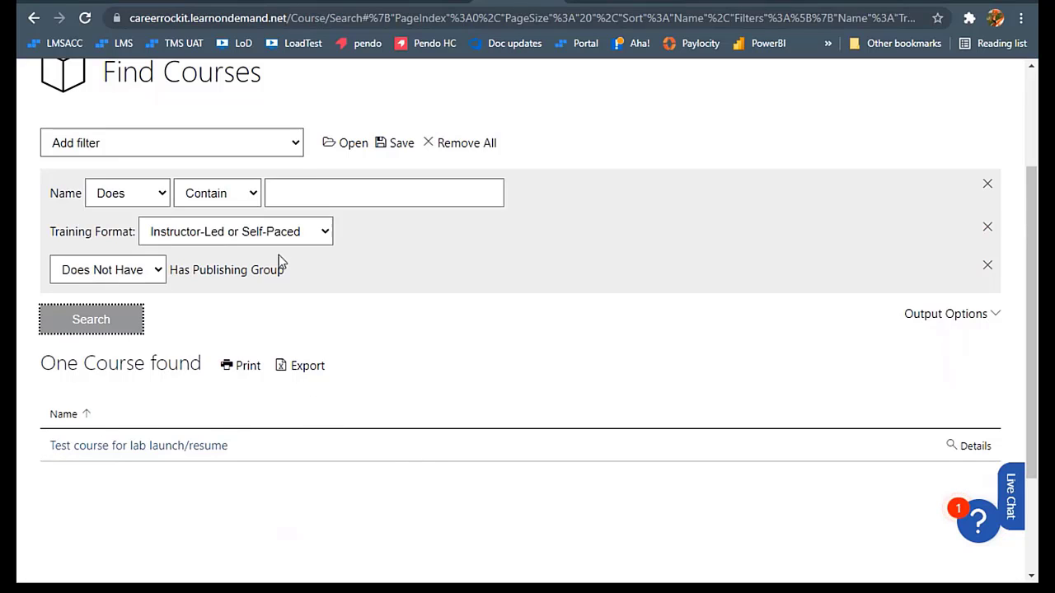
# - Filter the courses by the publishing group Lab Hosting - ABC Training Company and run the search
pyautogui.click(297, 146)
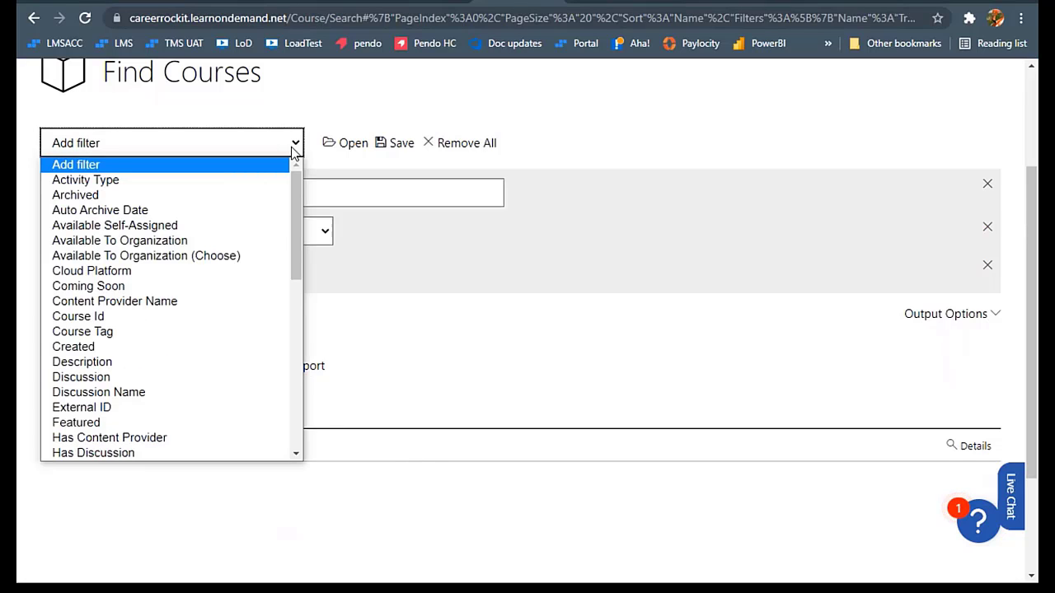
pyautogui.scroll(-5, 192, 324)
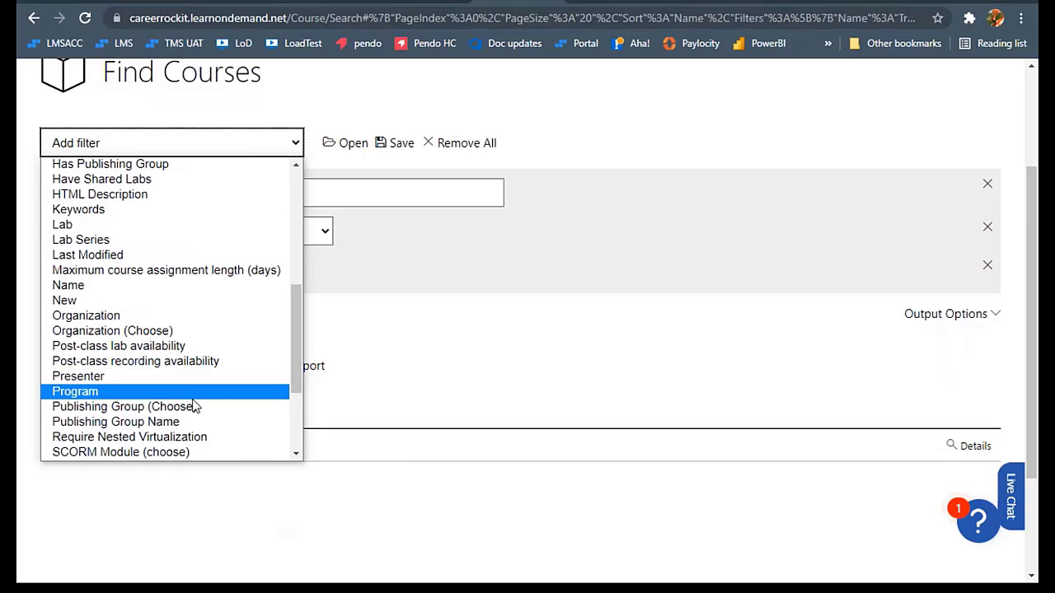
pyautogui.click(157, 424)
pyautogui.click(225, 248)
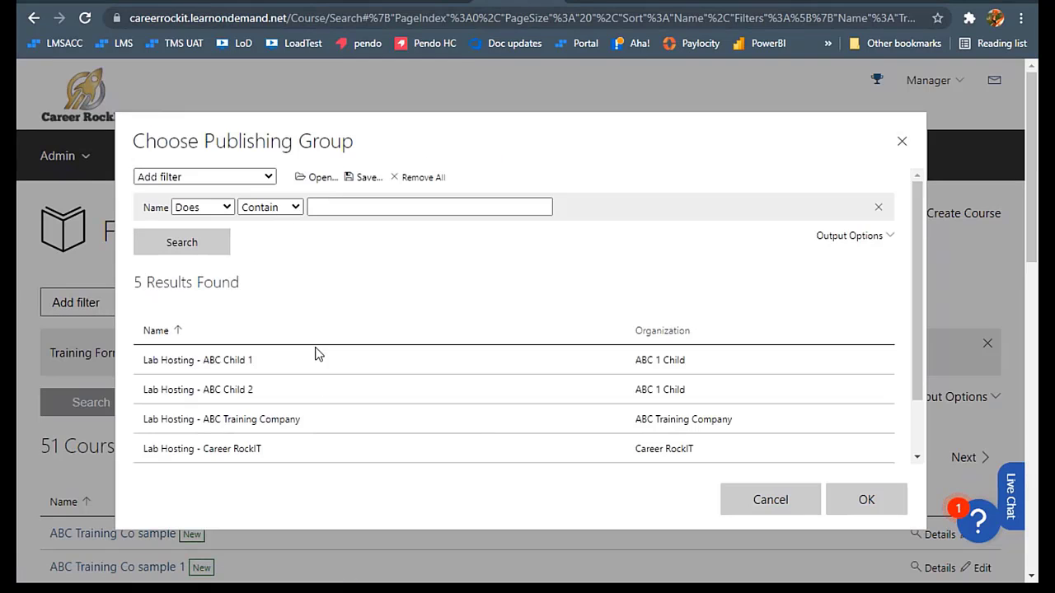
pyautogui.click(327, 425)
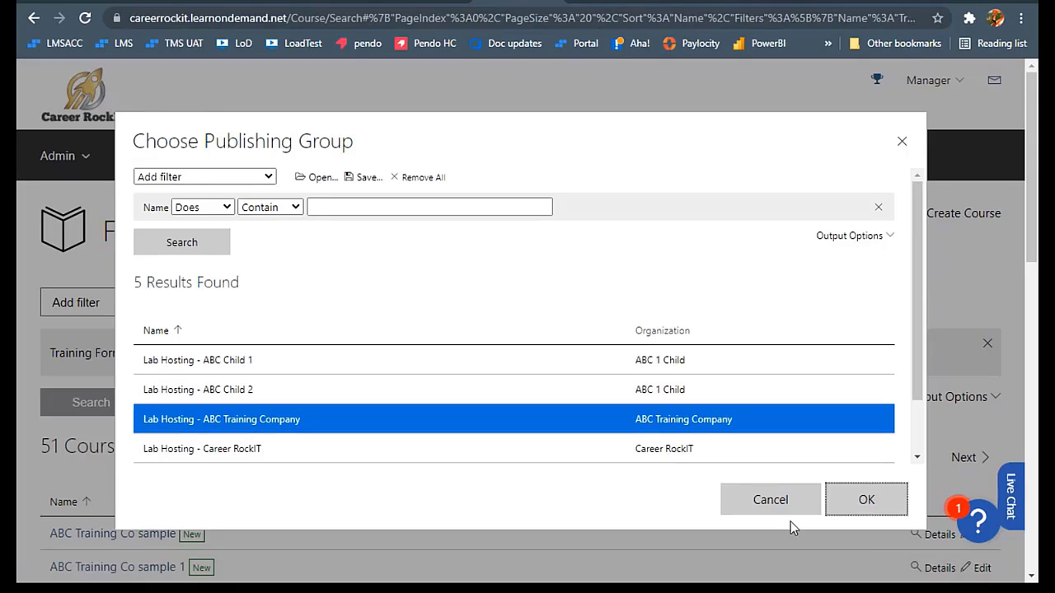
pyautogui.click(875, 513)
pyautogui.scroll(-2, 454, 382)
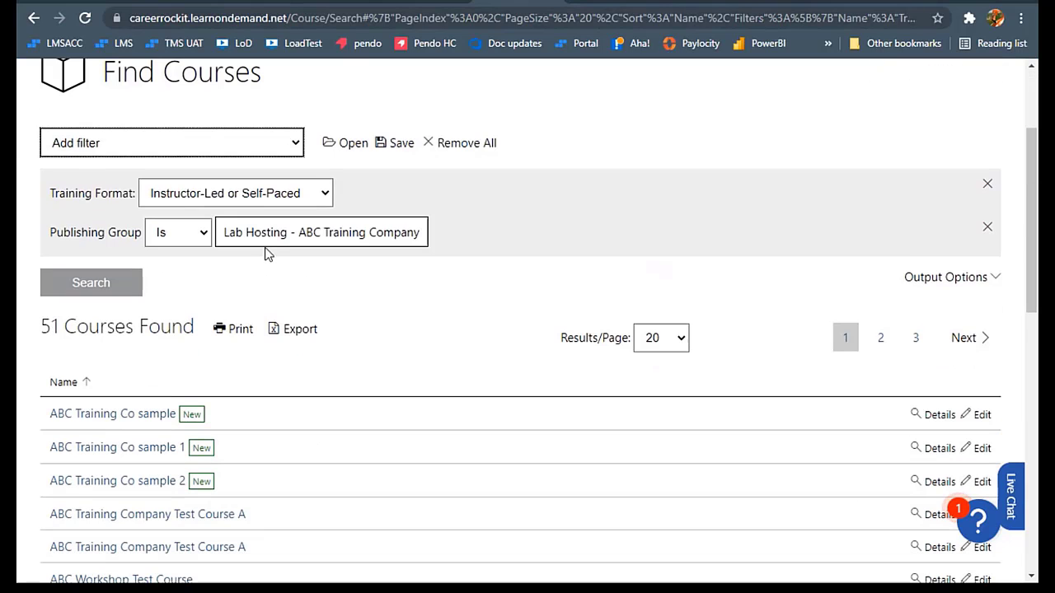
pyautogui.click(138, 287)
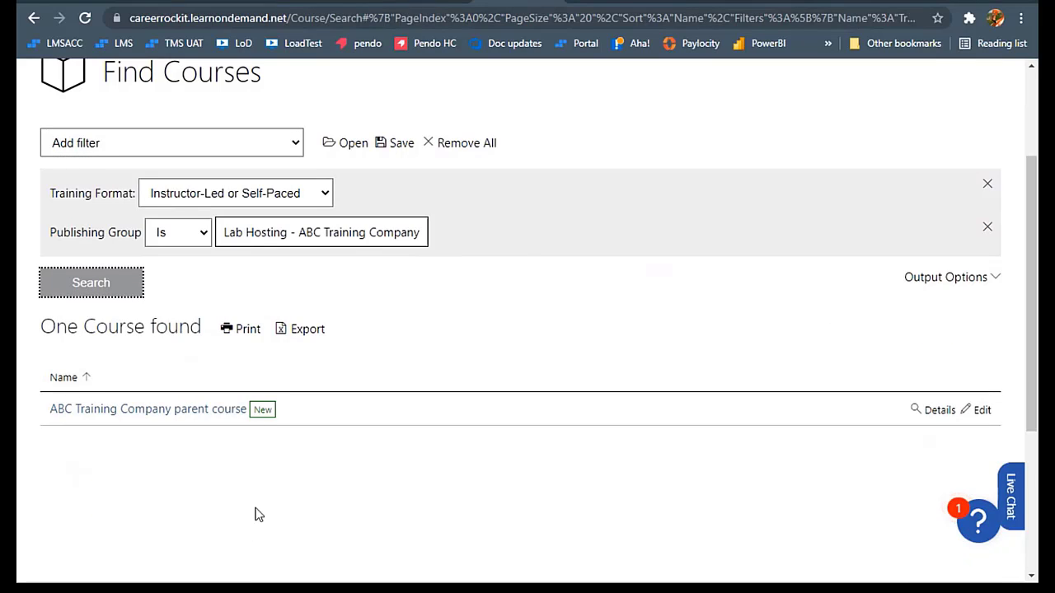
pyautogui.scroll(2, 412, 337)
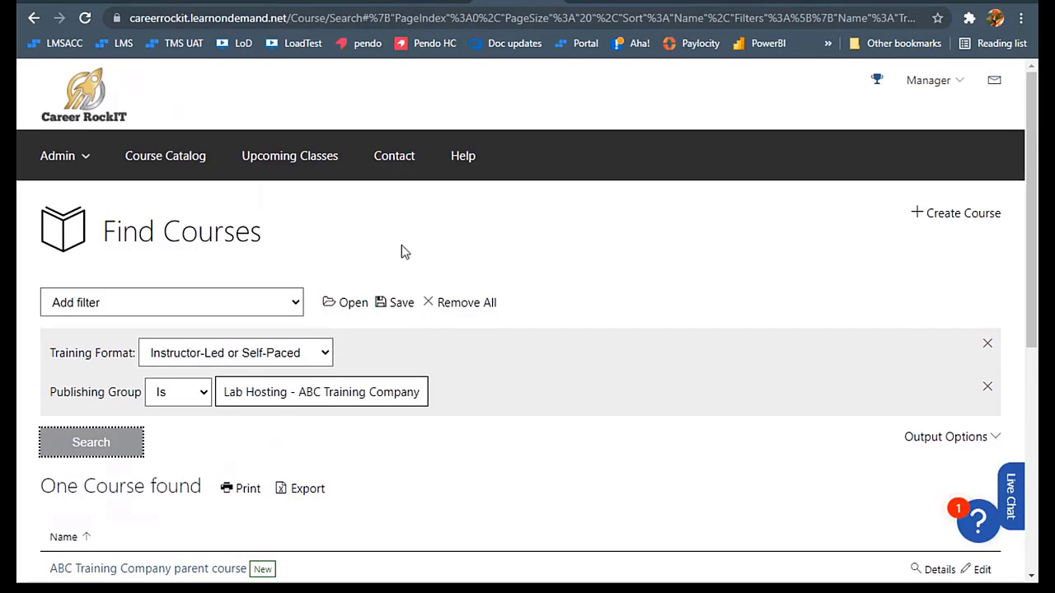